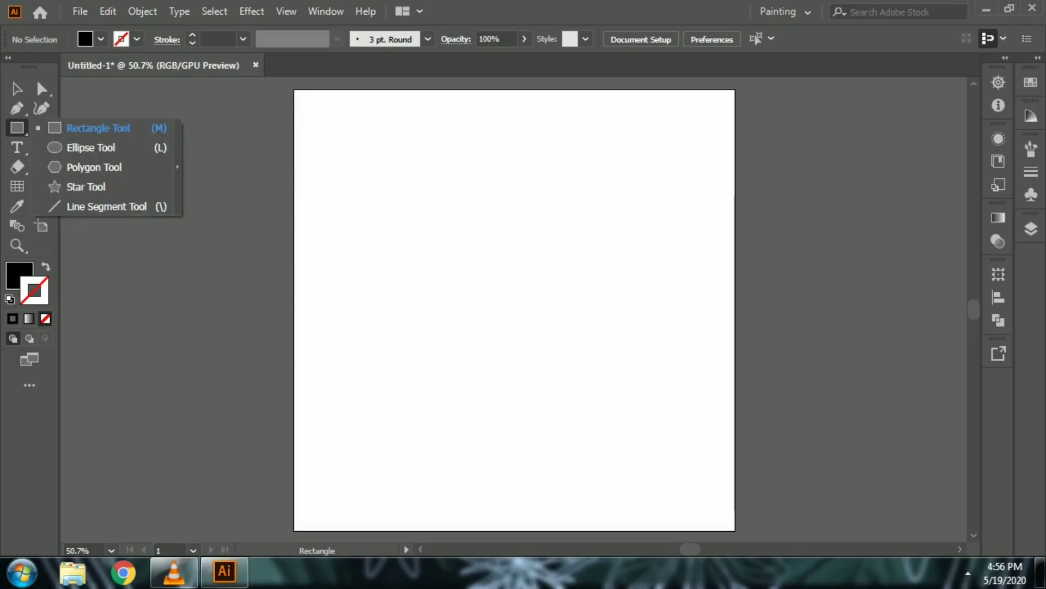
Step: Draw a black-filled rectangle over the entire artboard and lock it as the background
click(98, 127)
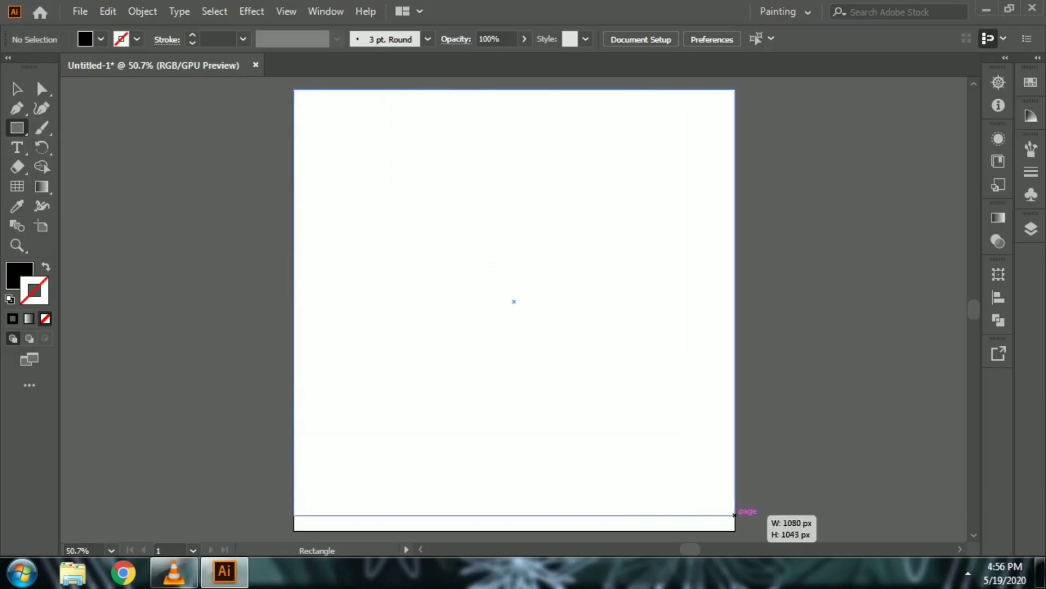
drag(294, 89, 735, 532)
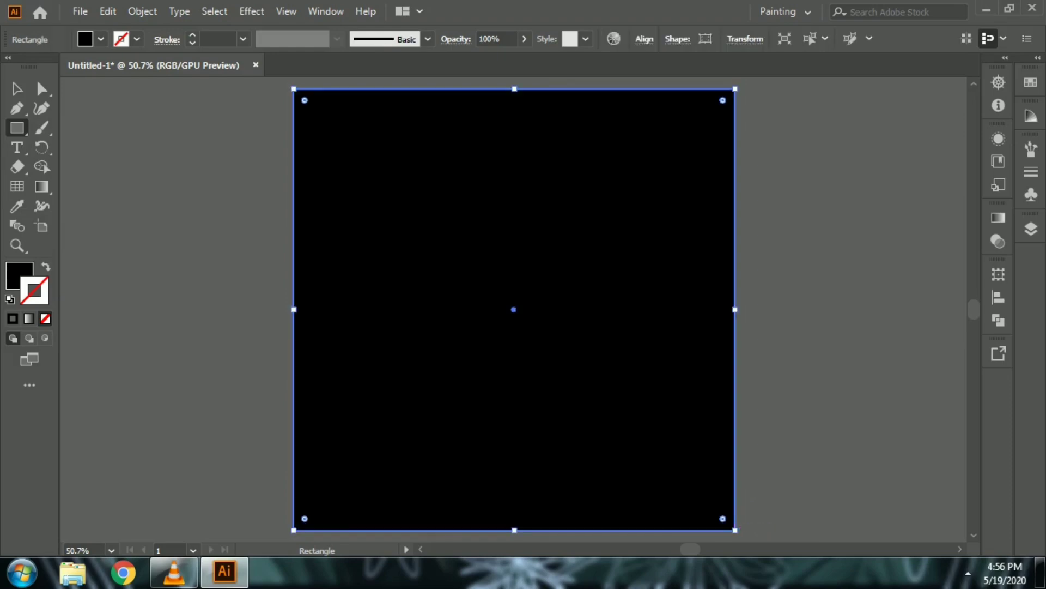
click(142, 10)
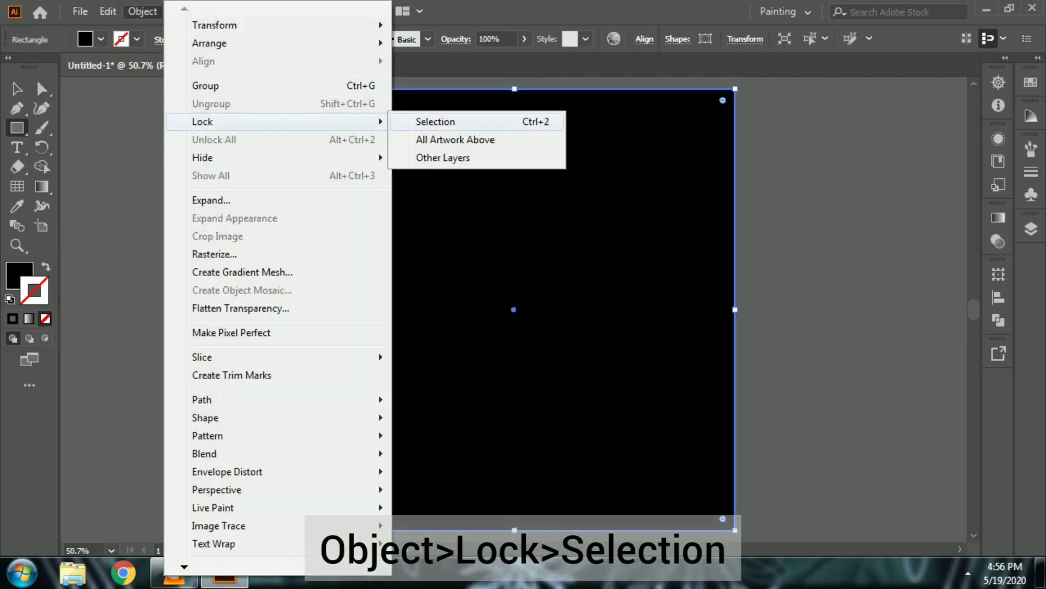
click(433, 122)
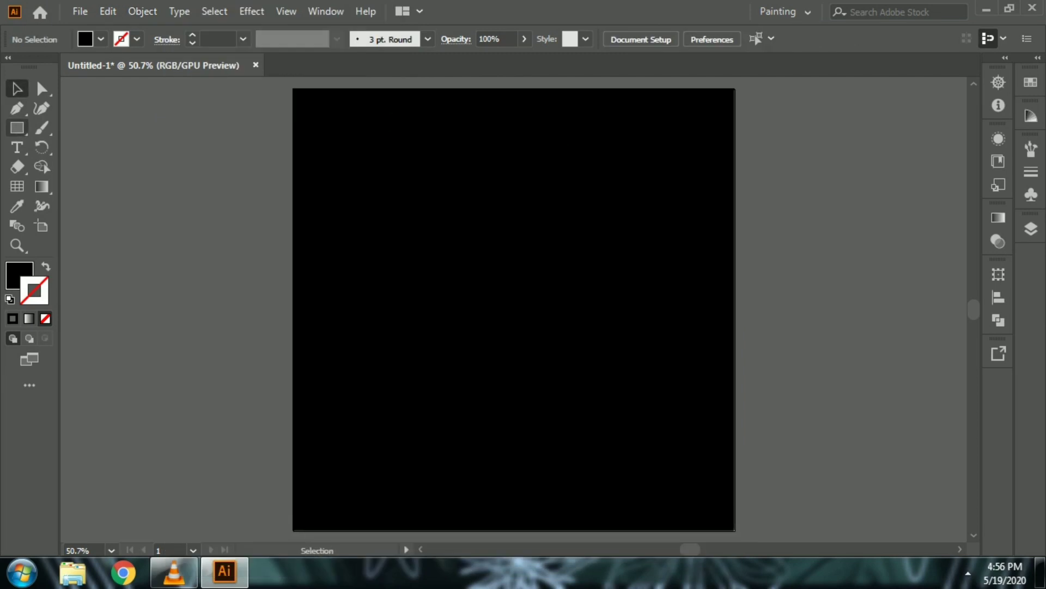
Step: Create an 8-point star with 100 px and 50 px radii at centre, entering a 15 px corner radius
drag(16, 127, 82, 187)
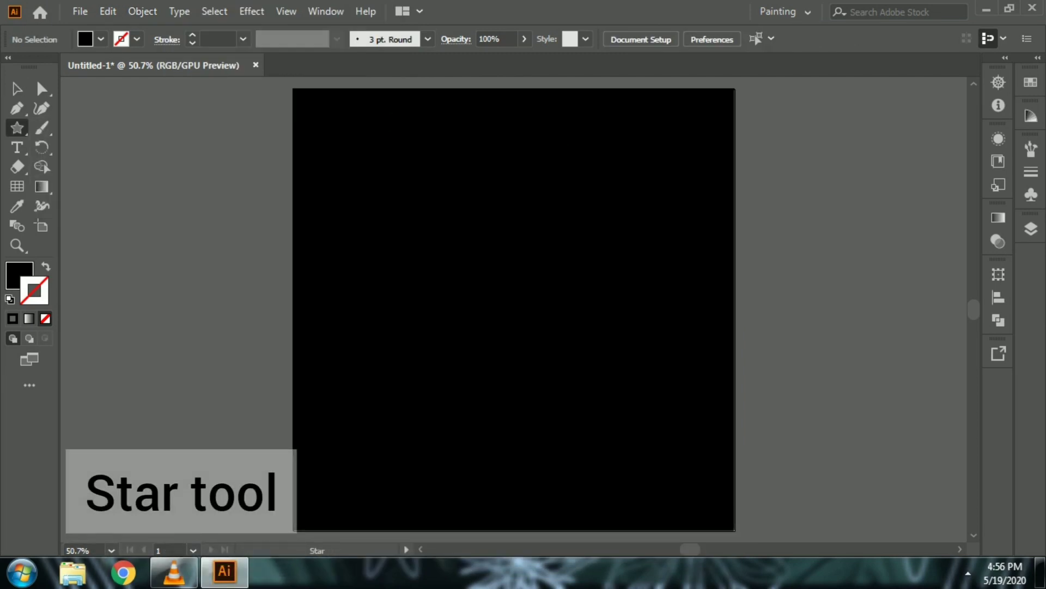
click(514, 310)
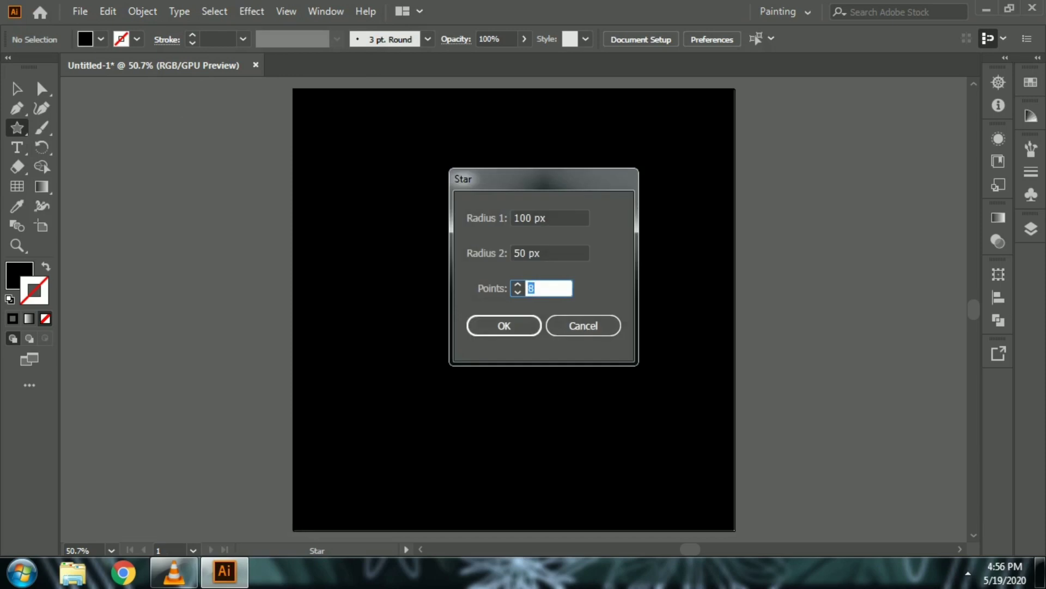
key(shift+Tab)
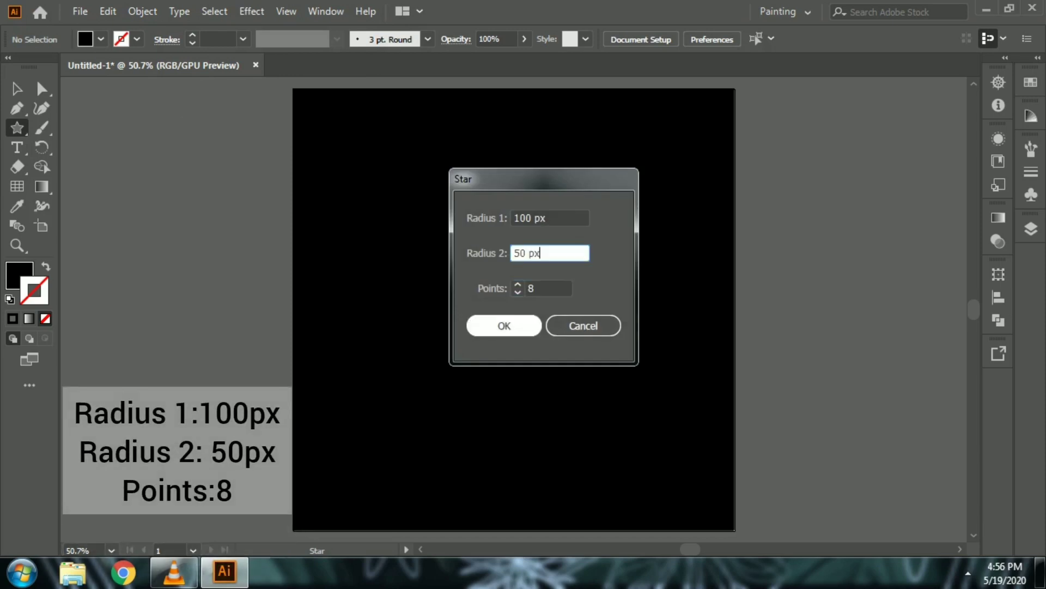
key(Return)
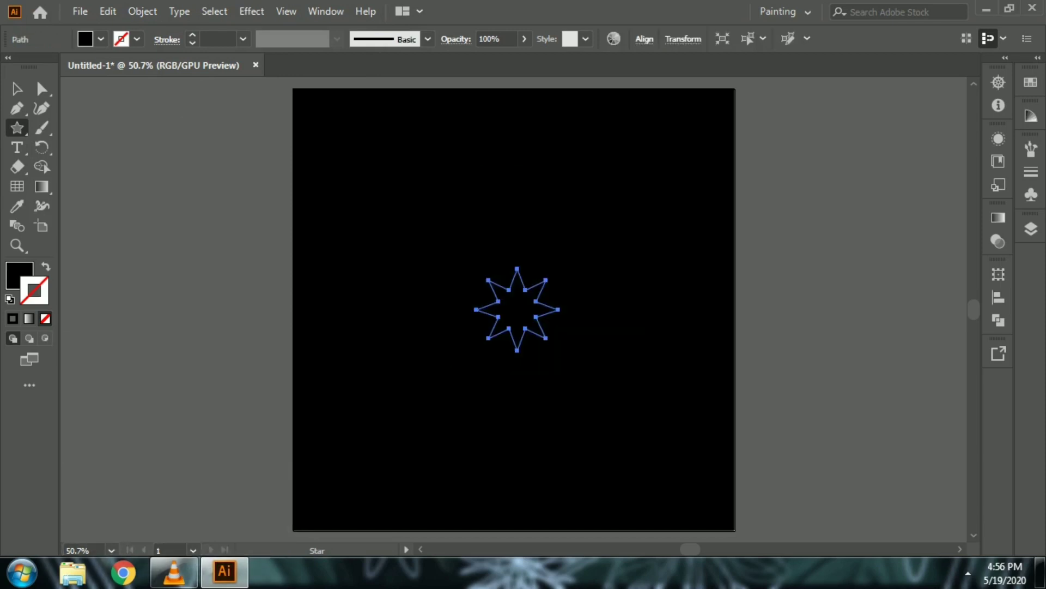
key(a)
click(703, 38)
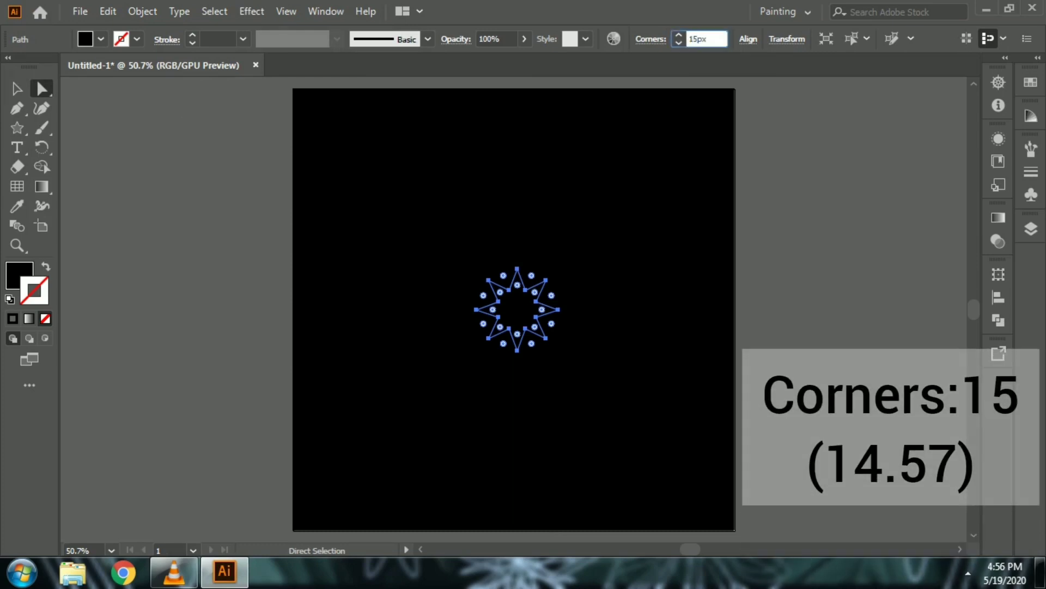
Step: Round the star's corners, remove its fill, and apply a gradient to its outline
click(46, 266)
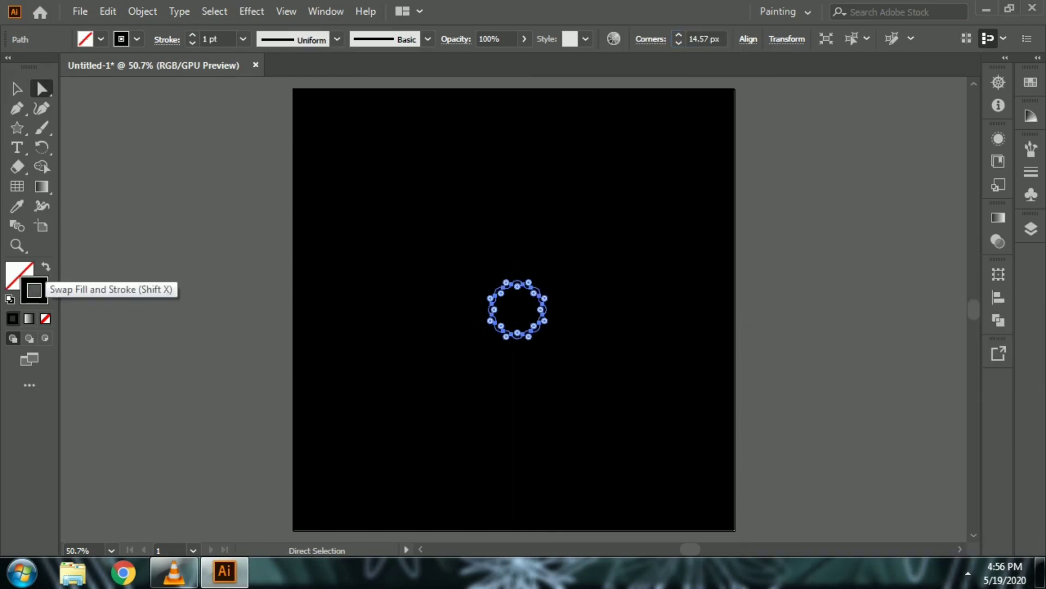
click(34, 290)
click(29, 318)
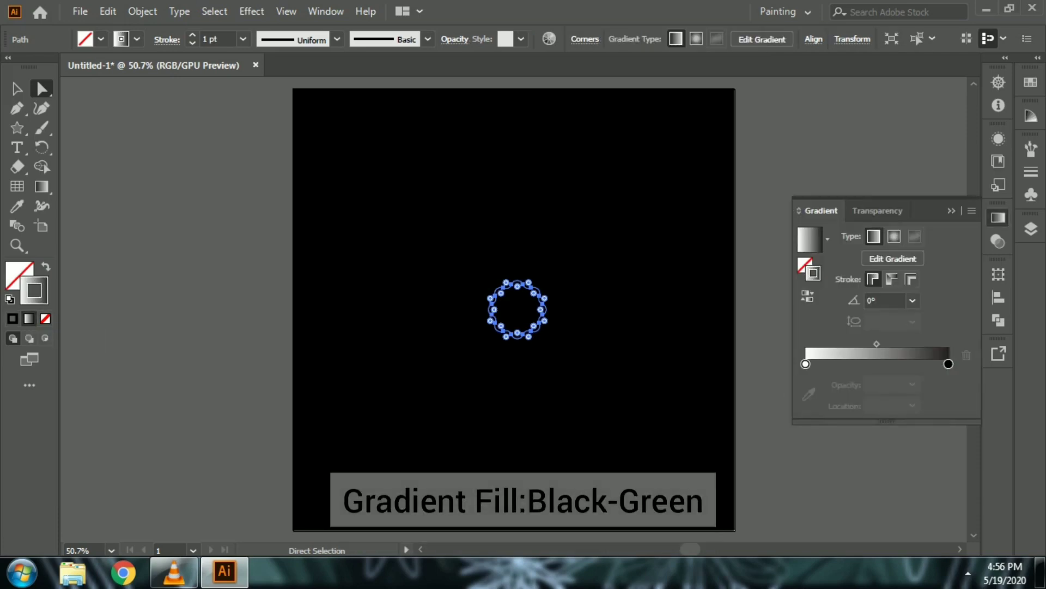
Step: Set the outline gradient's stops to black at the start and green at the end
double_click(948, 364)
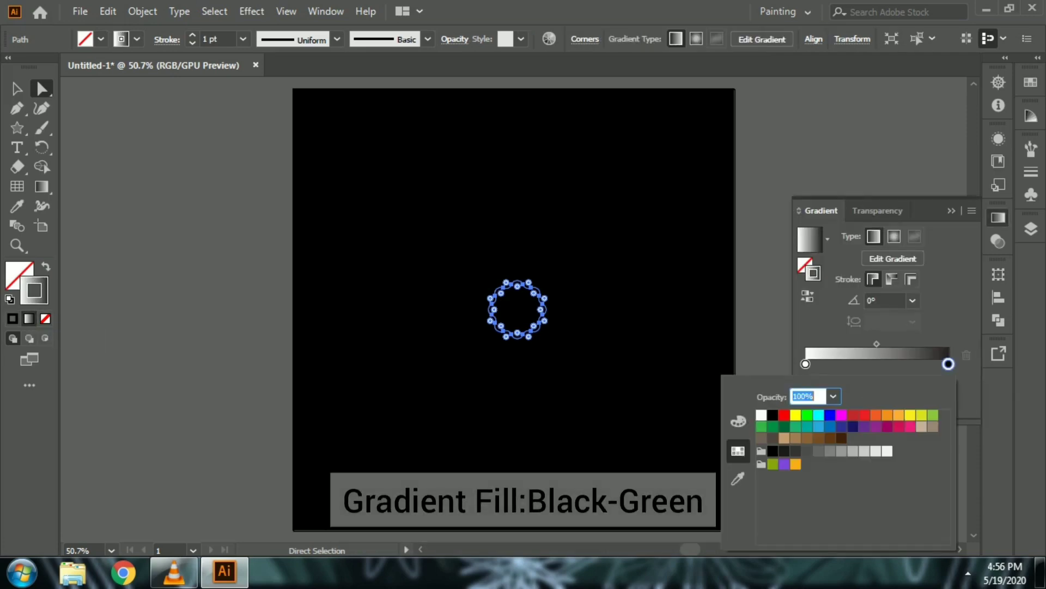
click(762, 427)
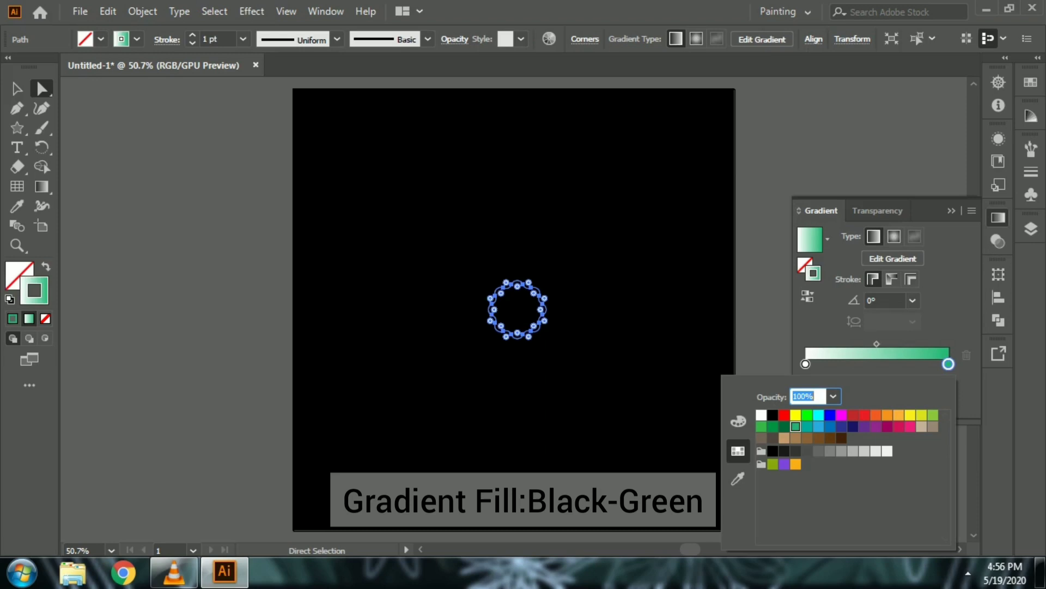
click(806, 363)
double_click(806, 363)
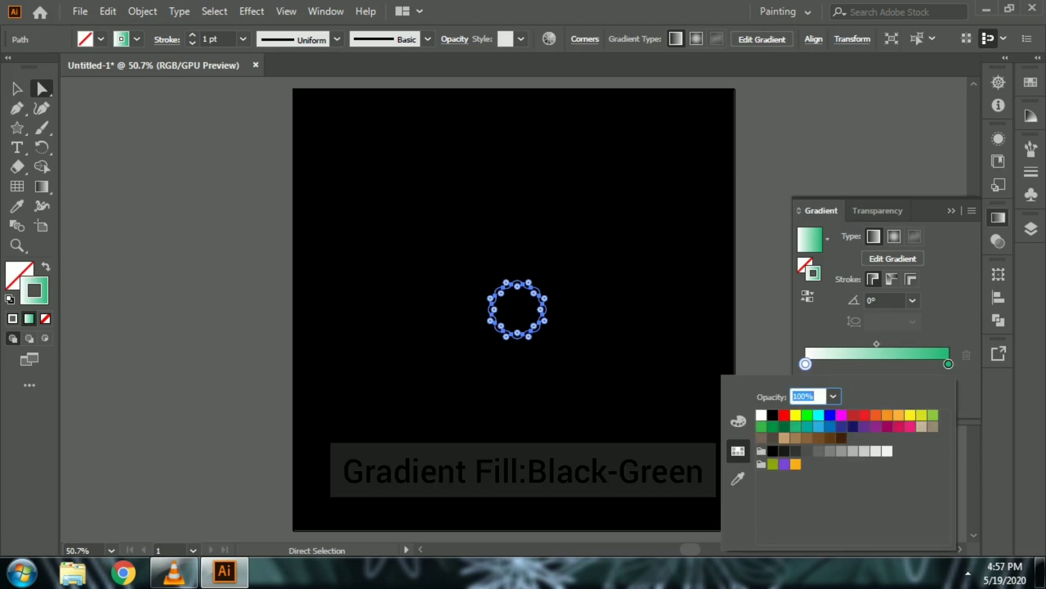
click(773, 415)
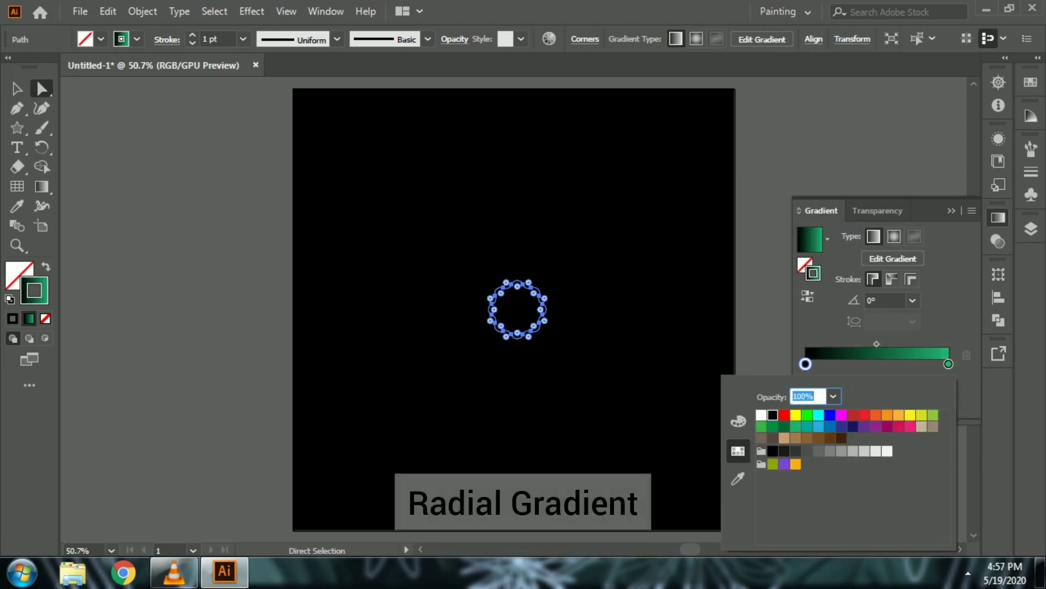
key(Escape)
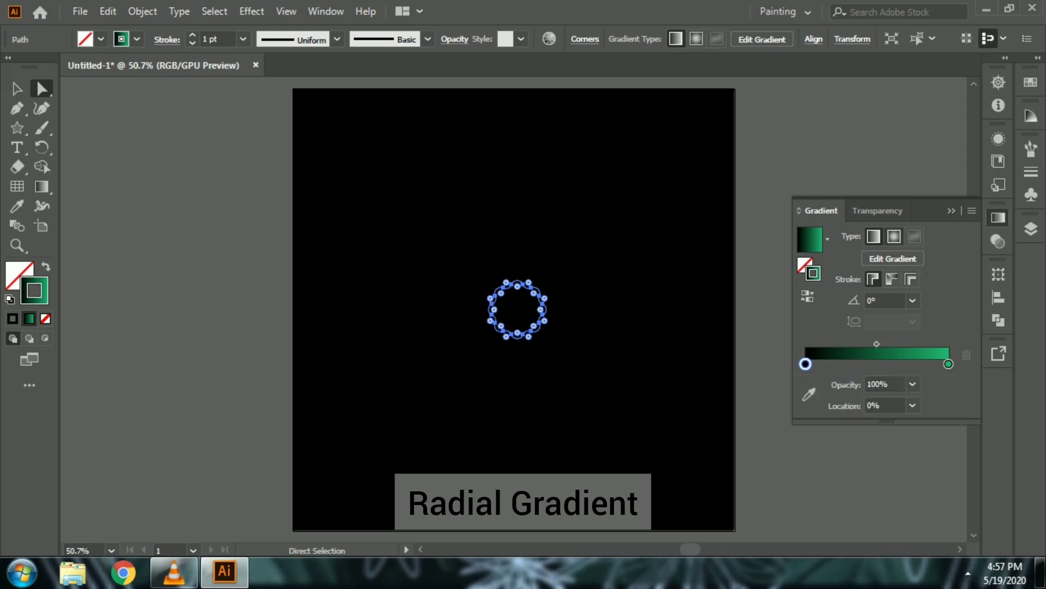
Step: Make the gradient radial with its midpoint shifted toward green, then copy the star
click(893, 236)
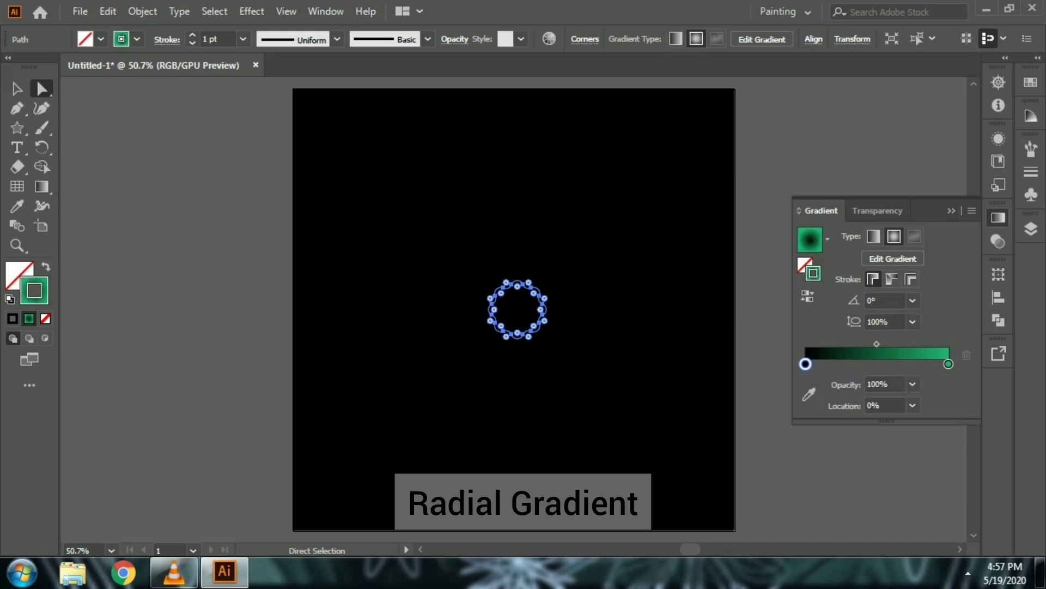
drag(877, 343, 923, 343)
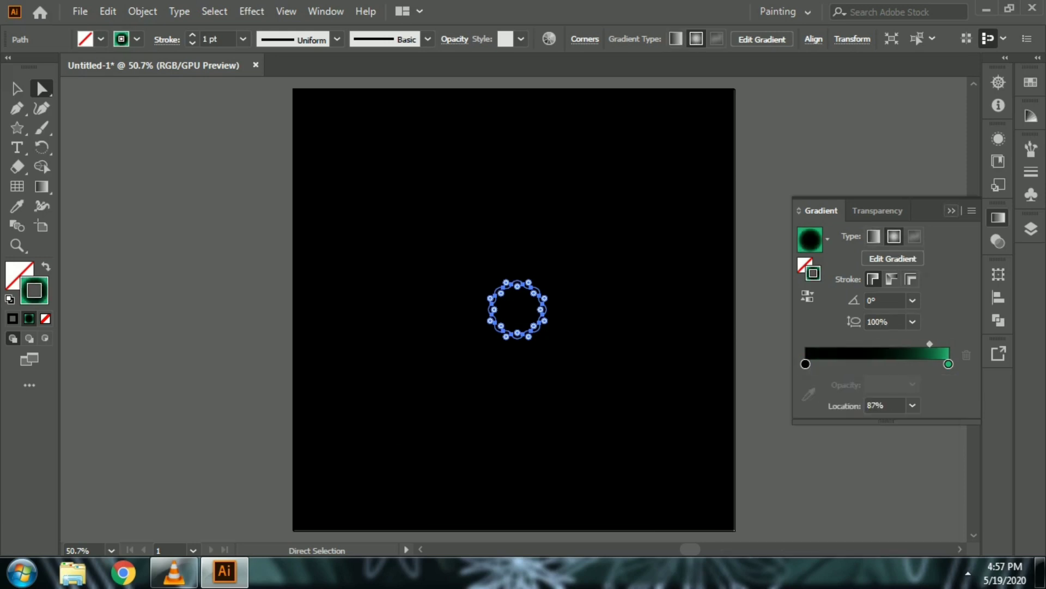
key(ctrl+F9)
key(ctrl+c)
Step: Paste a star copy in front, enlarge it around the original, and reverse its gradient to green-to-black
key(v)
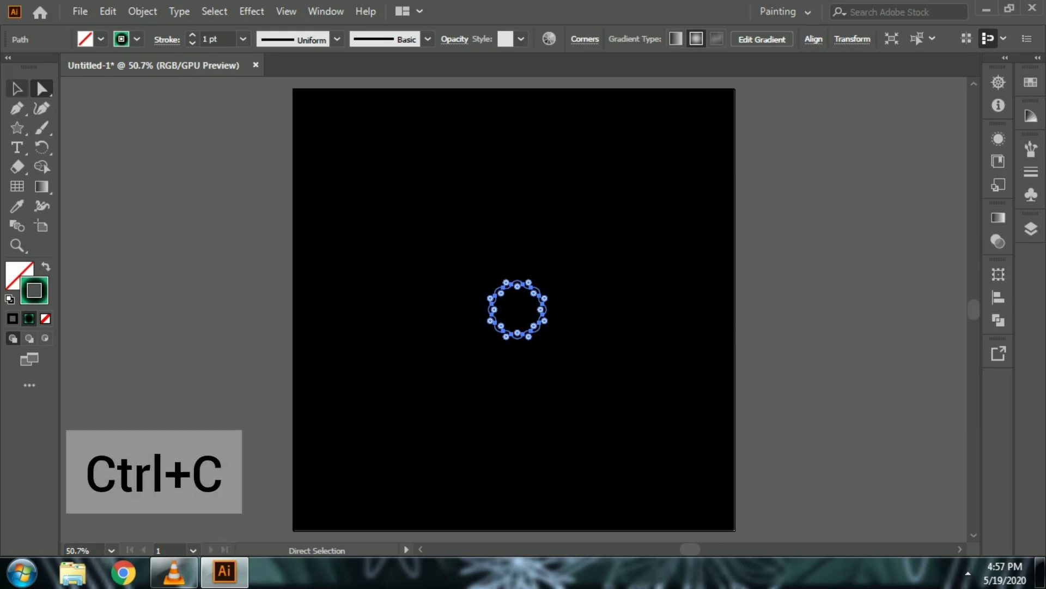
key(a)
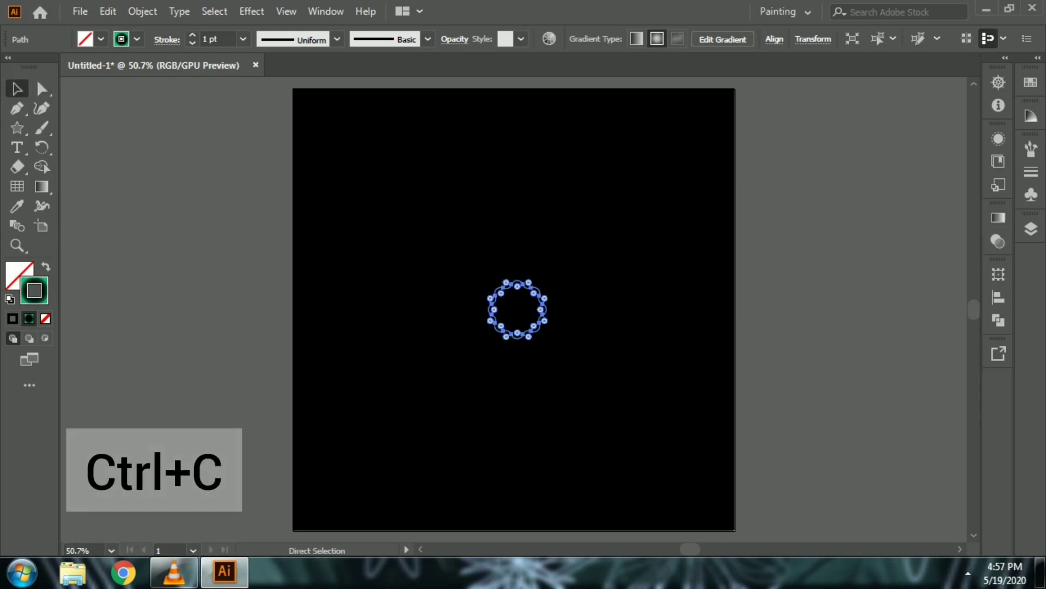
key(ctrl+f)
key(v)
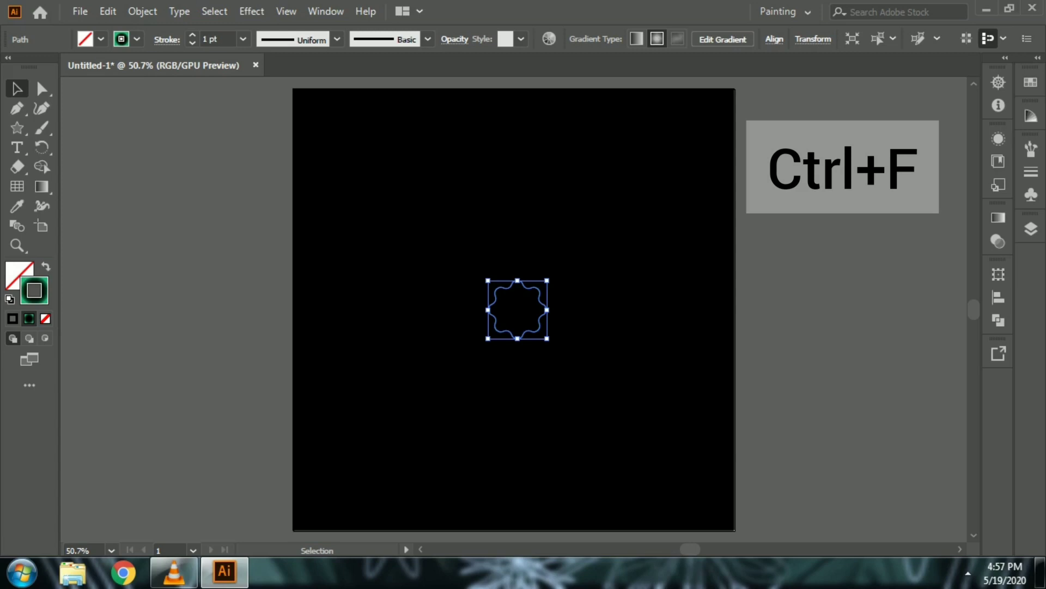
mouse_move(546, 338)
mouse_down()
mouse_move(631, 391)
mouse_move(547, 339)
mouse_move(612, 404)
mouse_up()
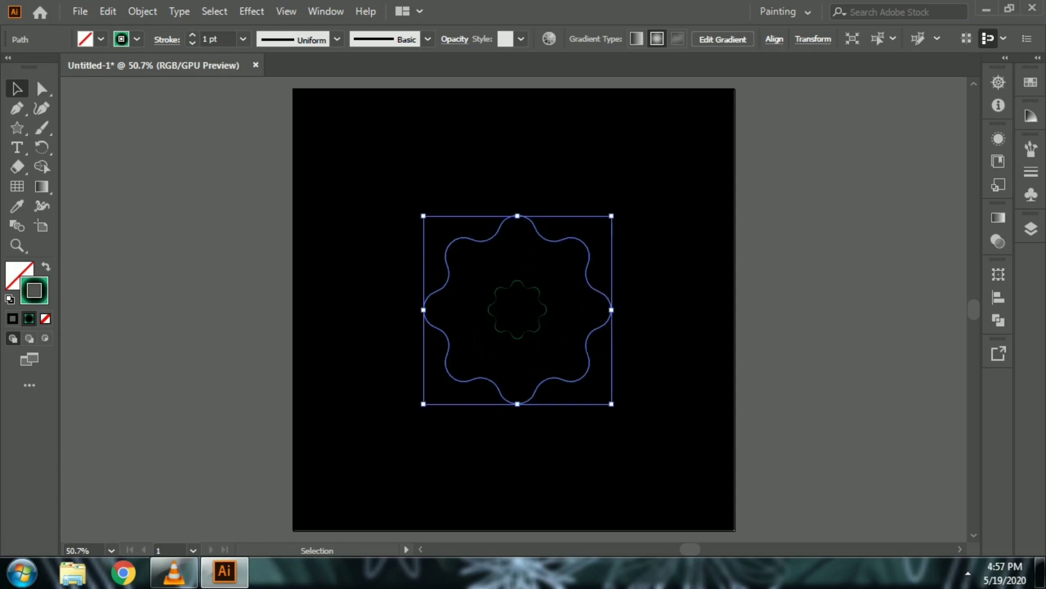
key(ctrl+F9)
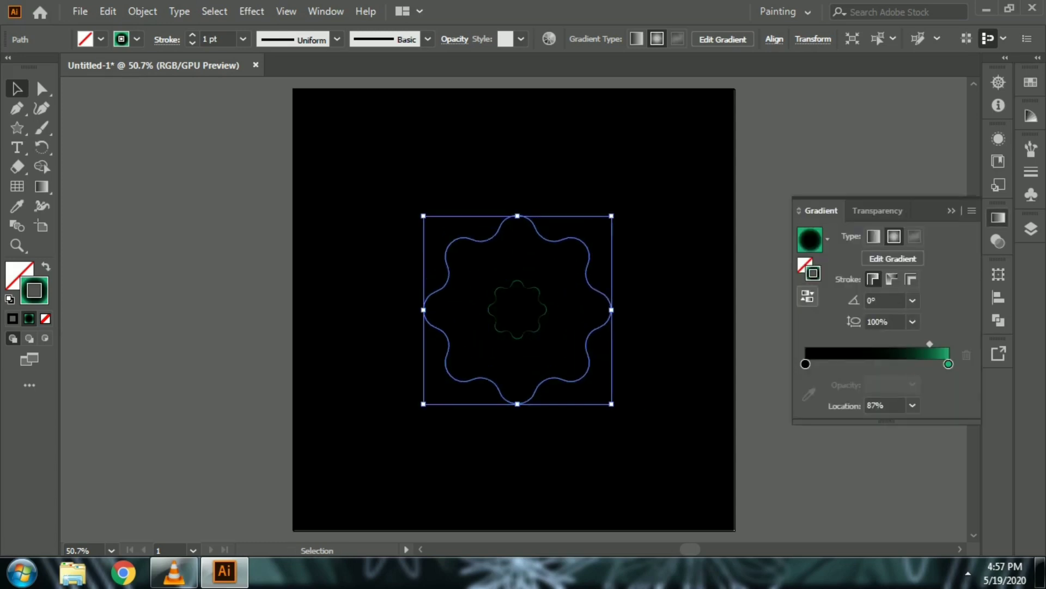
click(807, 296)
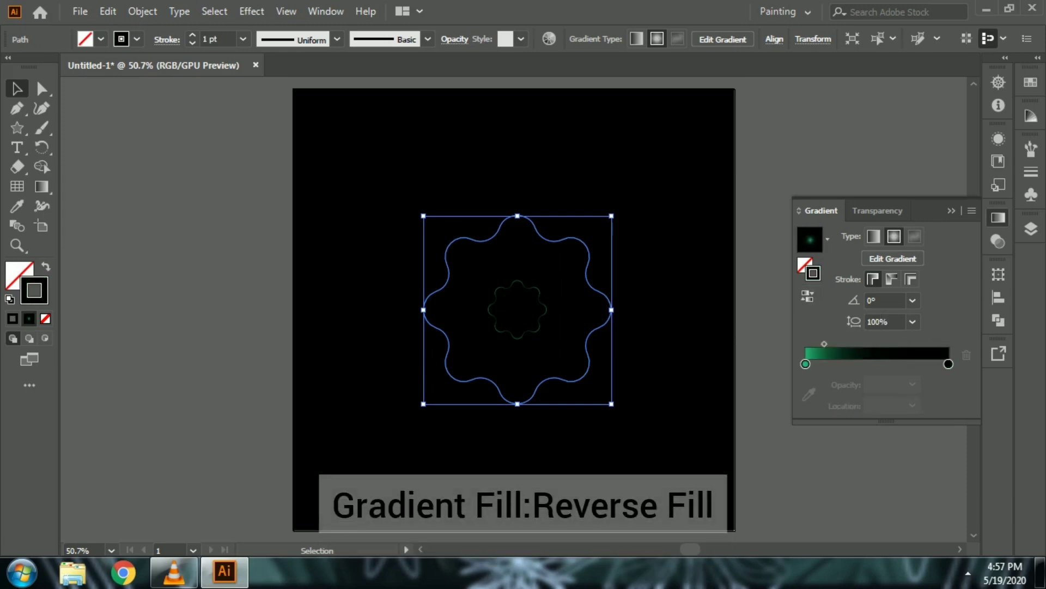
Step: Paste another copy in front and scale it up around the shared centre to enclose the others
key(ctrl+F9)
key(a)
key(ctrl+c)
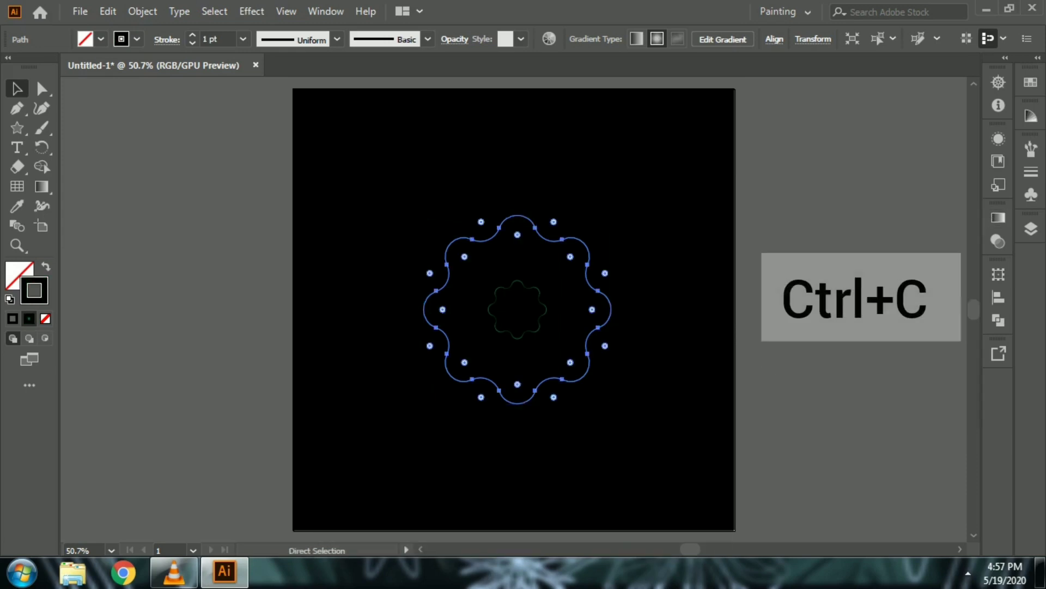
key(v)
key(ctrl+f)
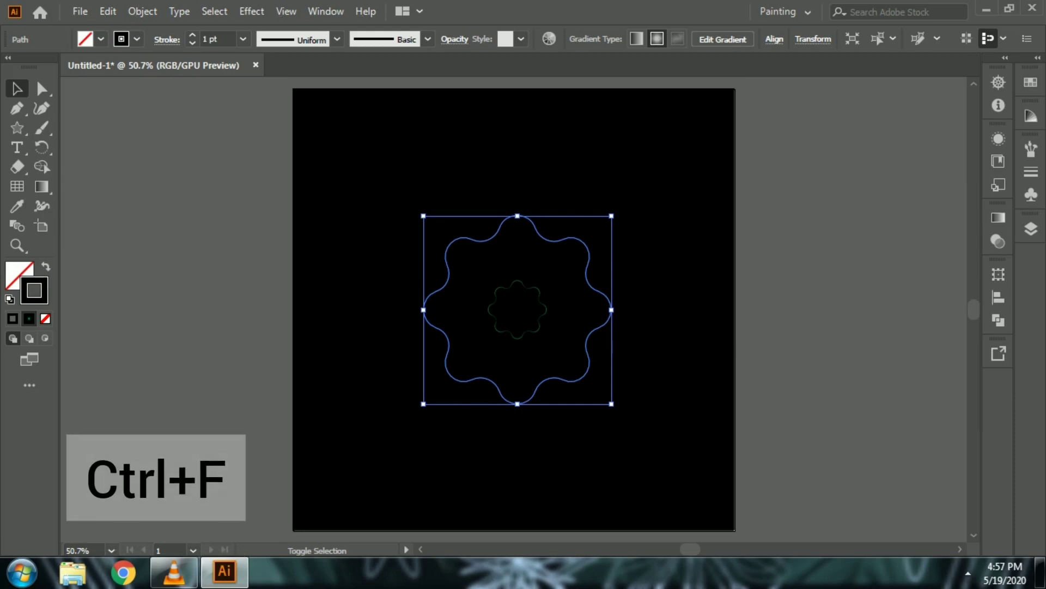
drag(611, 404, 676, 468)
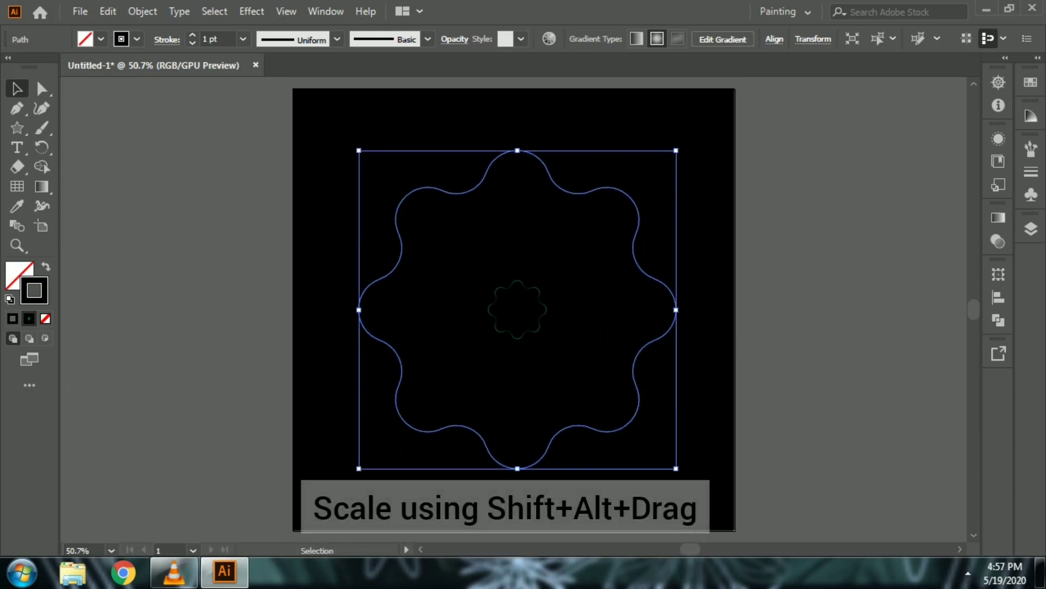
key(ctrl+F9)
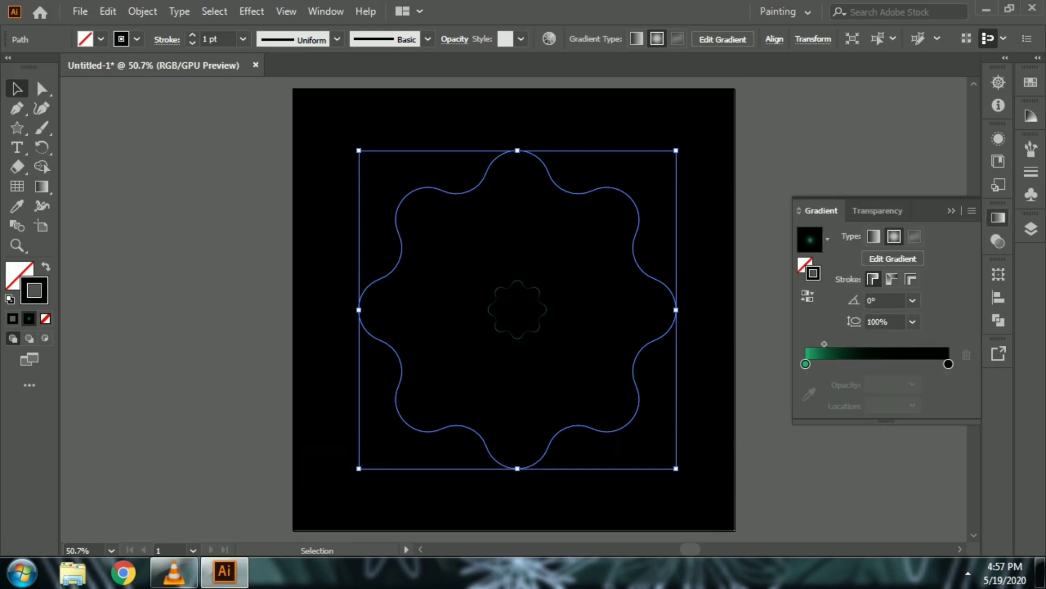
Step: Change the largest outline's black gradient stop to sky blue, adjust the midpoint, and select all outlines
double_click(949, 364)
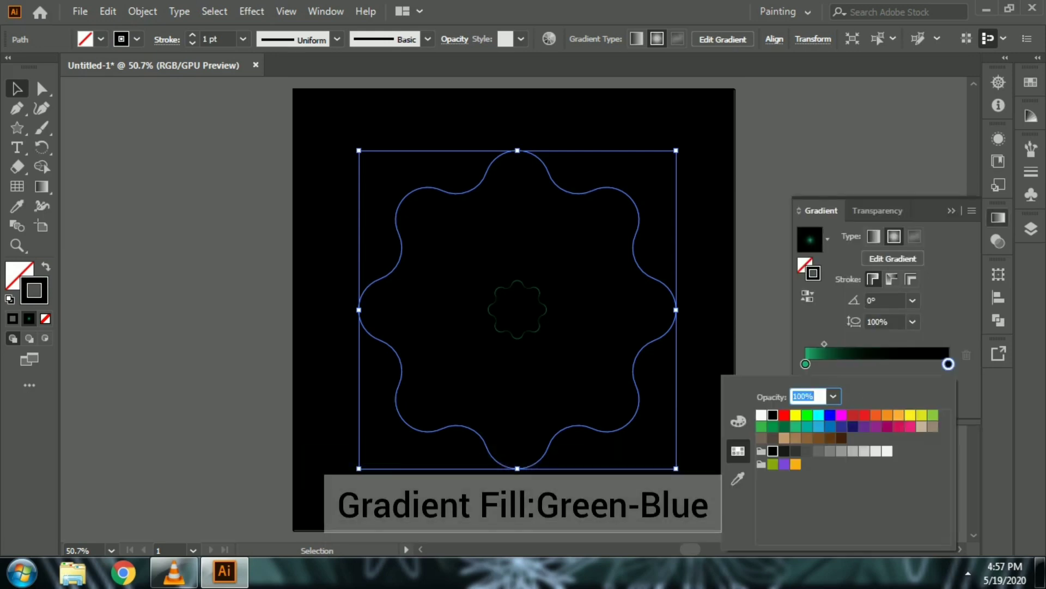
click(818, 426)
key(Escape)
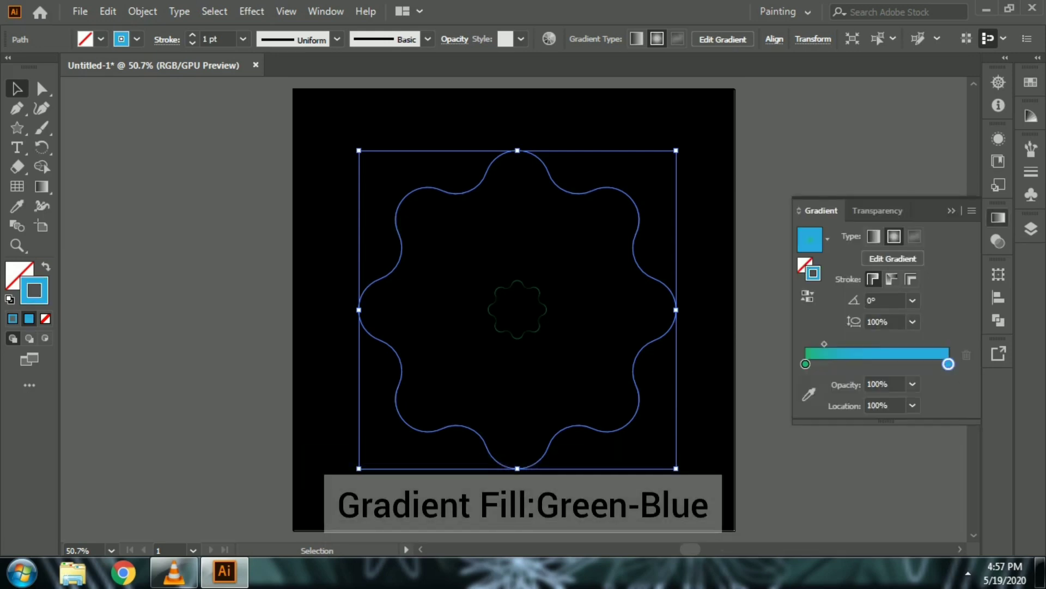
click(825, 343)
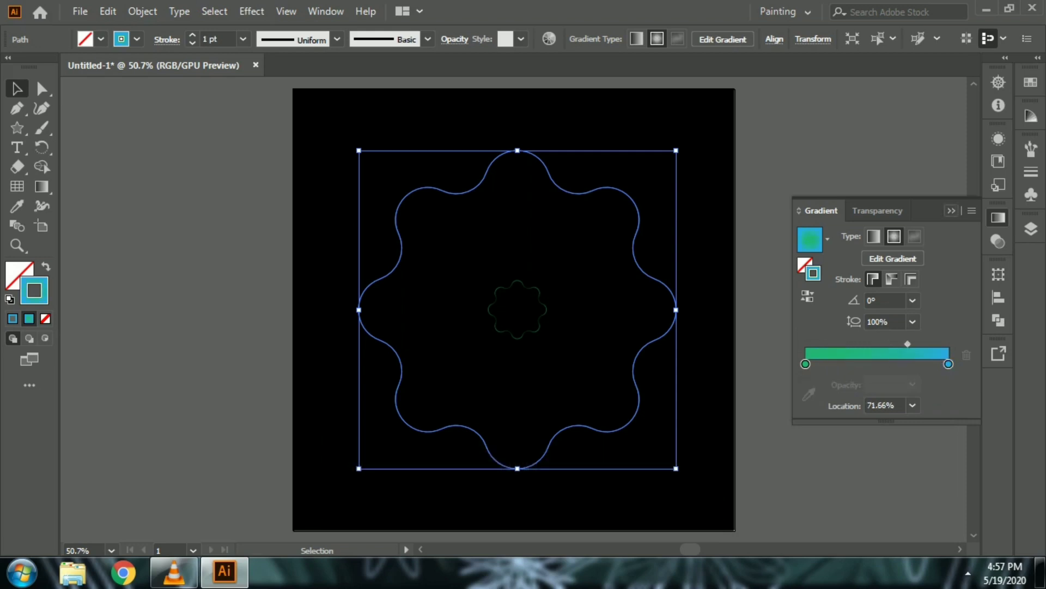
key(ctrl+a)
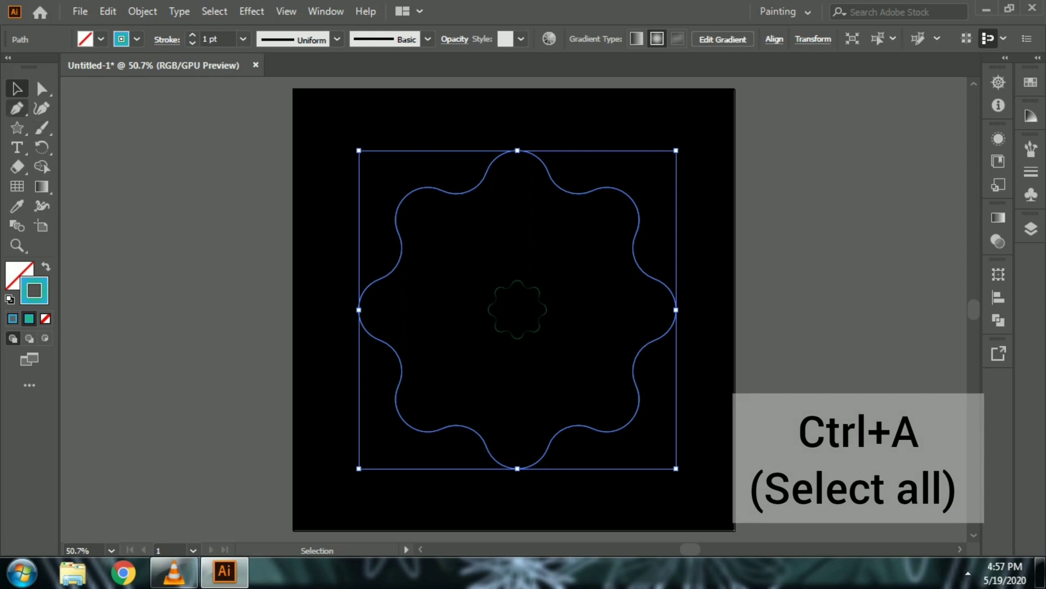
key(a)
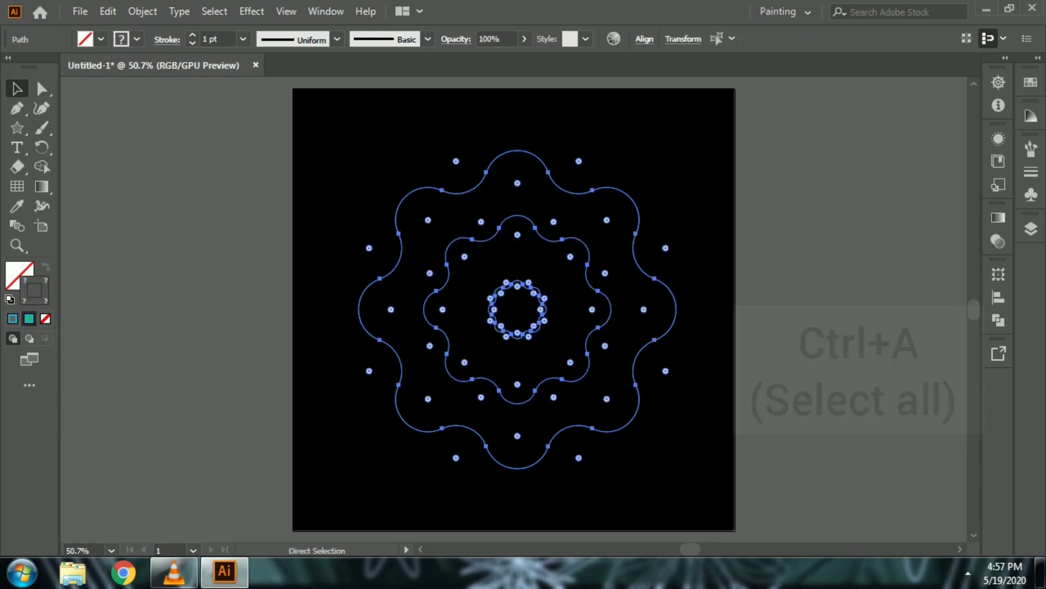
key(v)
click(142, 11)
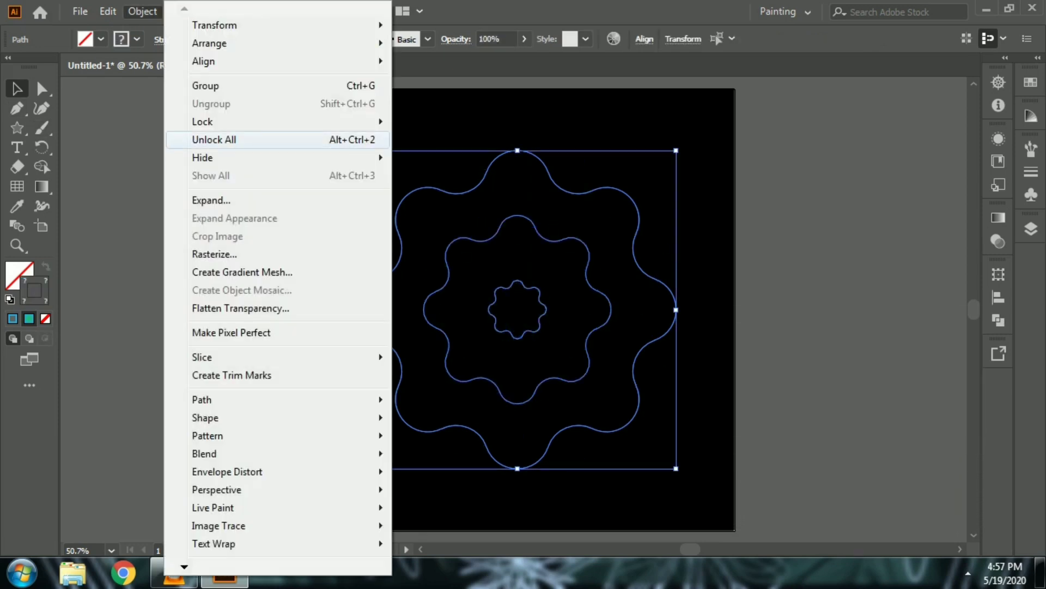
Step: Give all three selected flower outlines a 3 pt stroke weight
key(Escape)
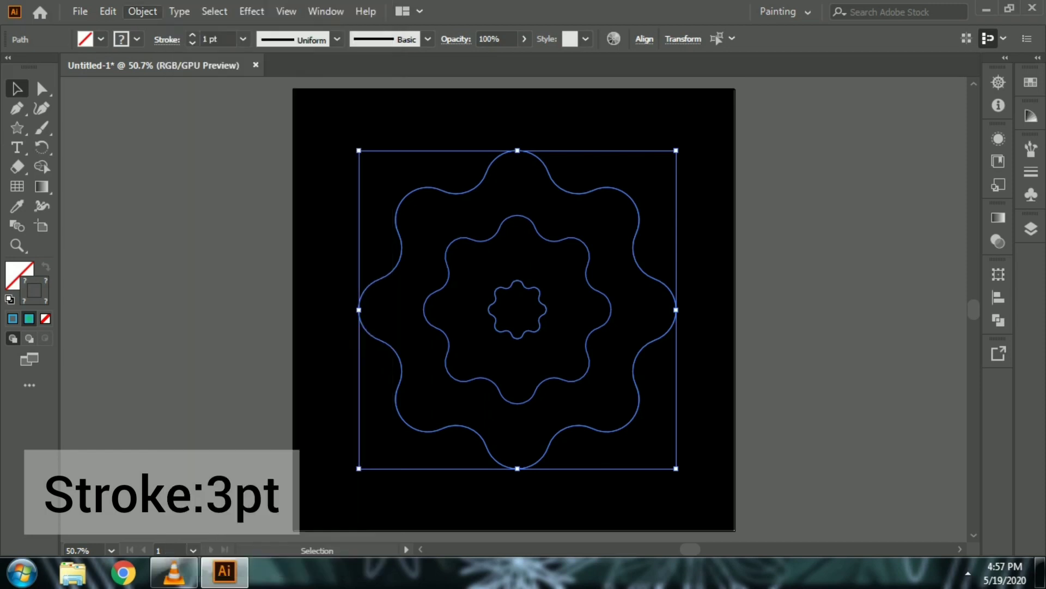
click(243, 39)
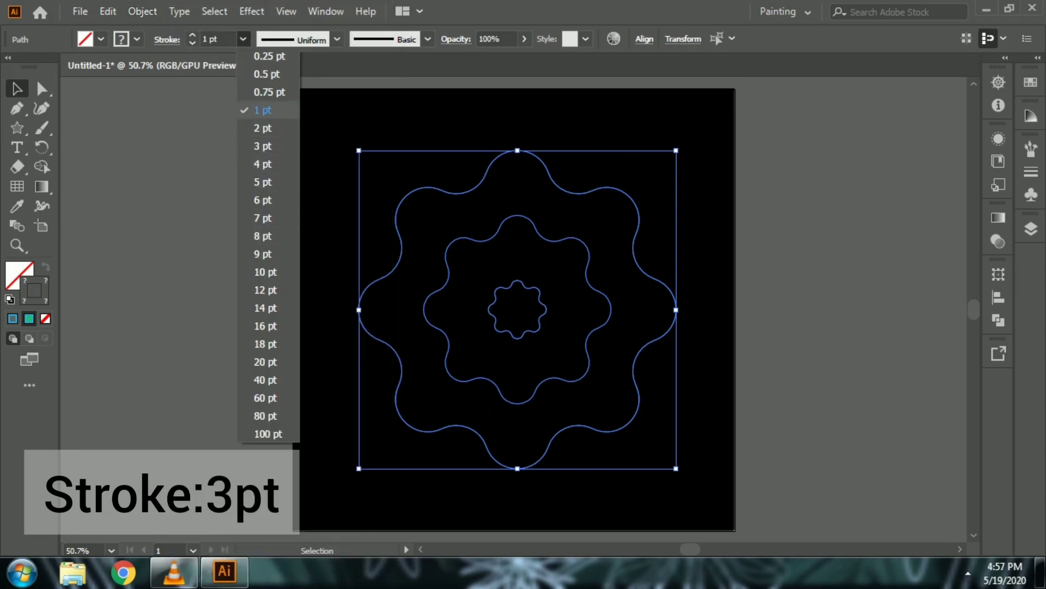
click(264, 146)
click(142, 11)
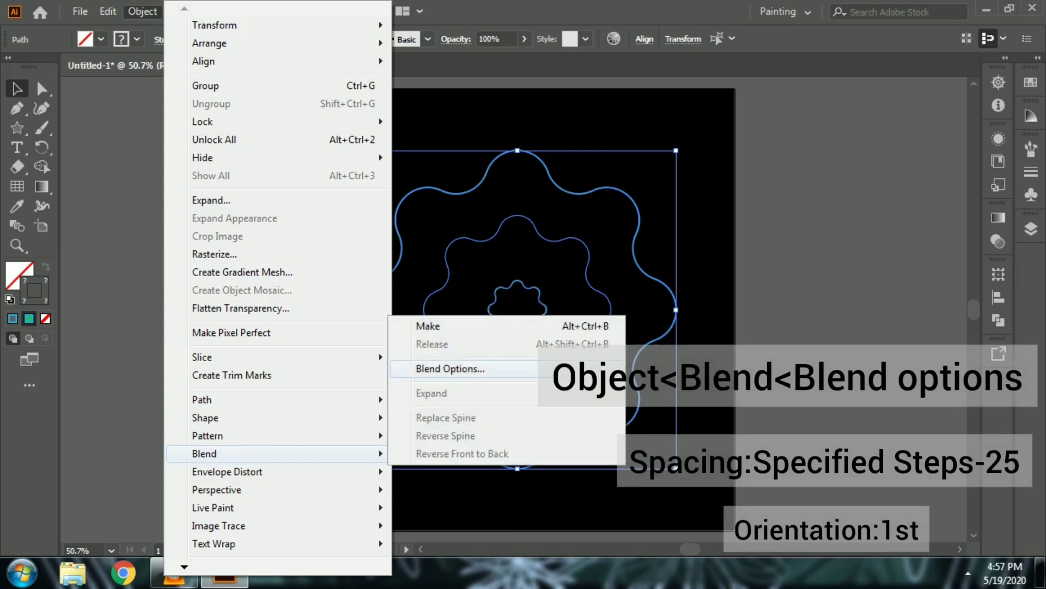
Step: Blend the three outlines using 25 specified steps
click(450, 368)
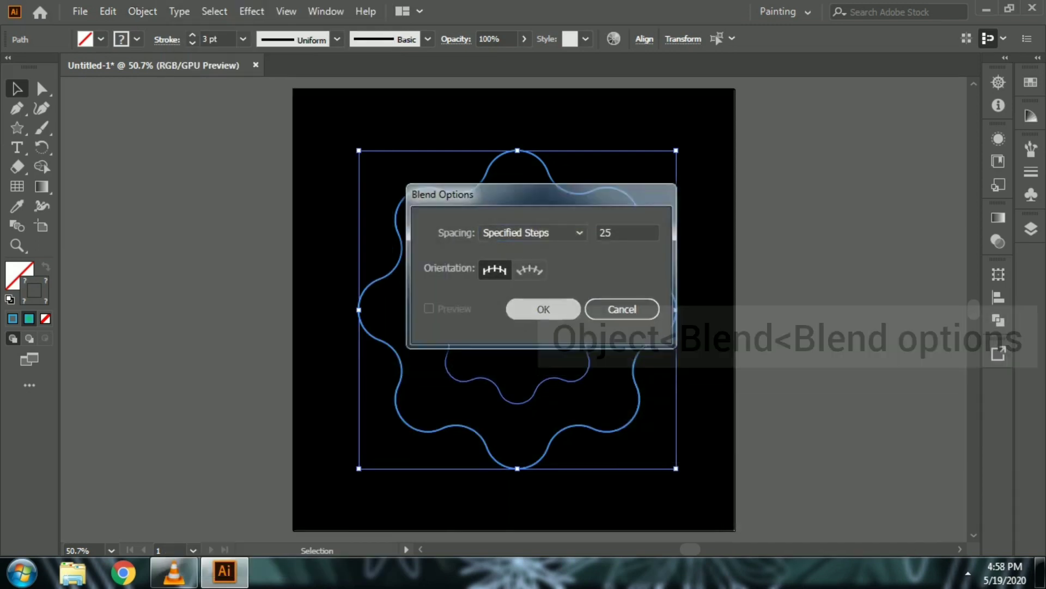
key(Return)
click(142, 11)
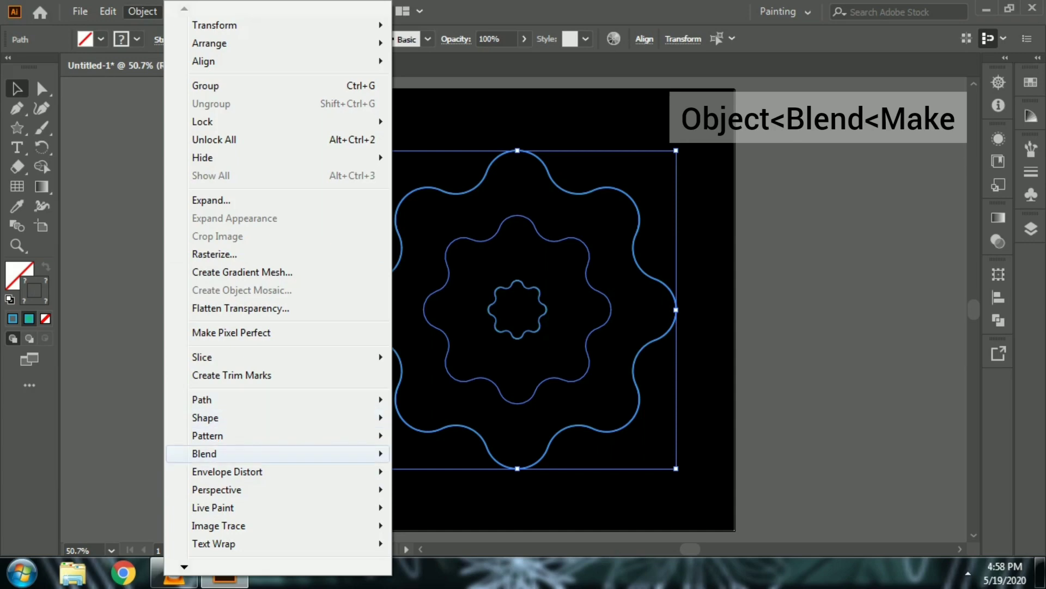
mouse_move(204, 453)
click(436, 325)
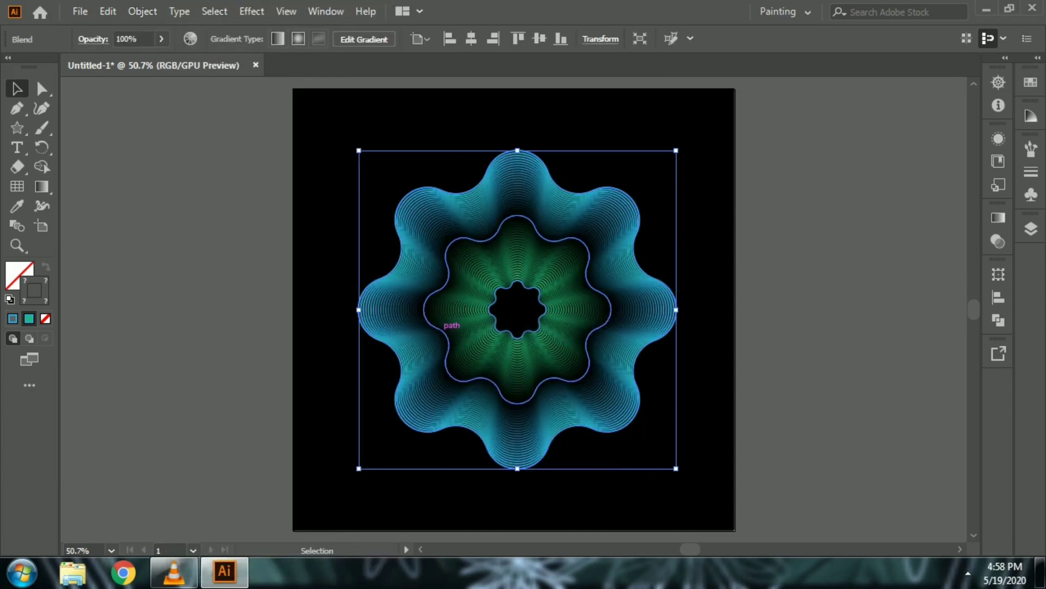
click(286, 11)
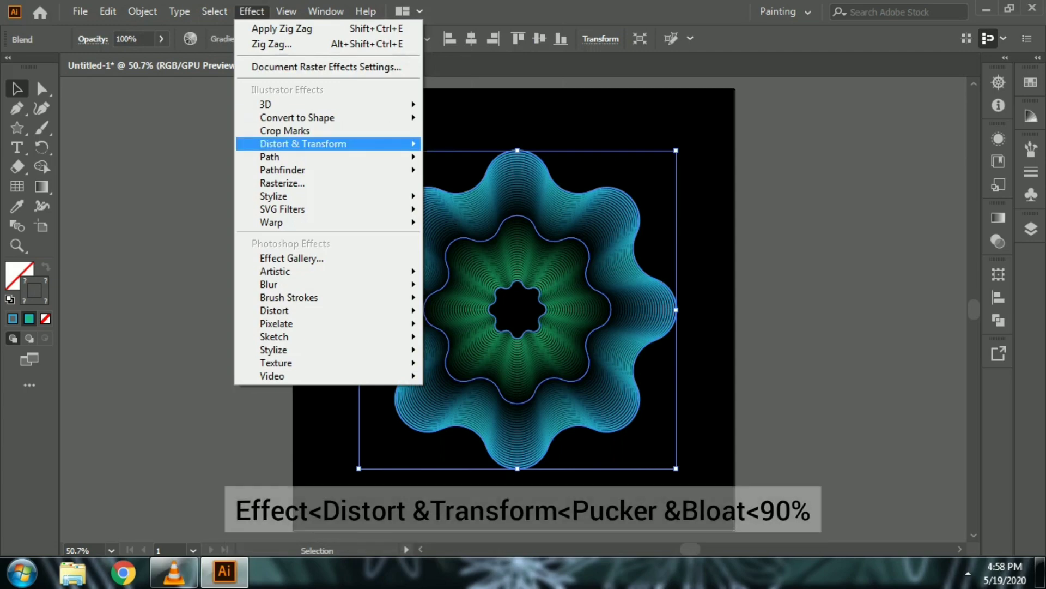
Step: Apply a 90% Pucker & Bloat effect to the blend
click(483, 164)
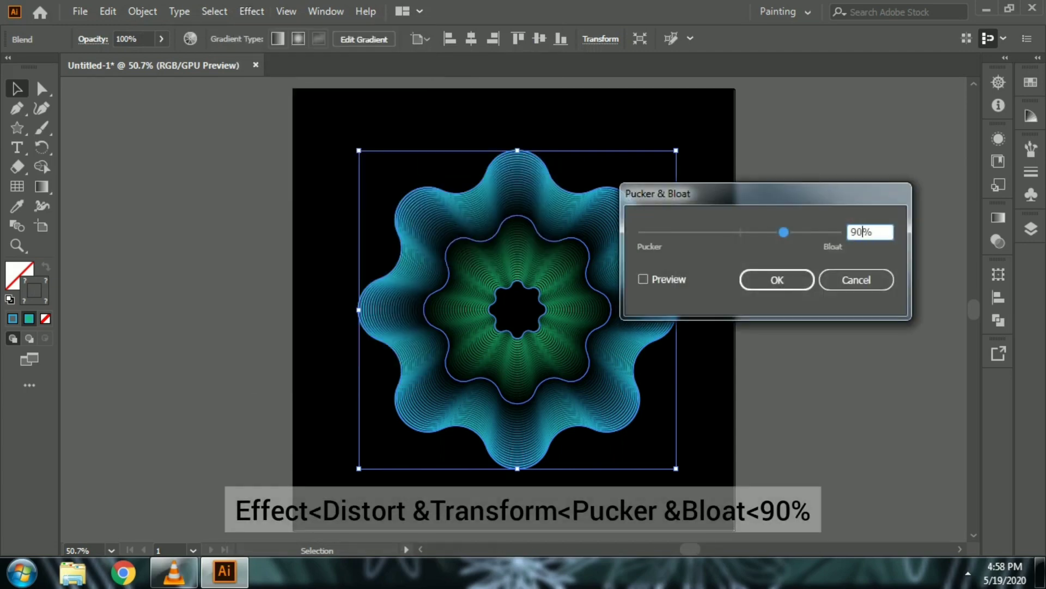
click(777, 280)
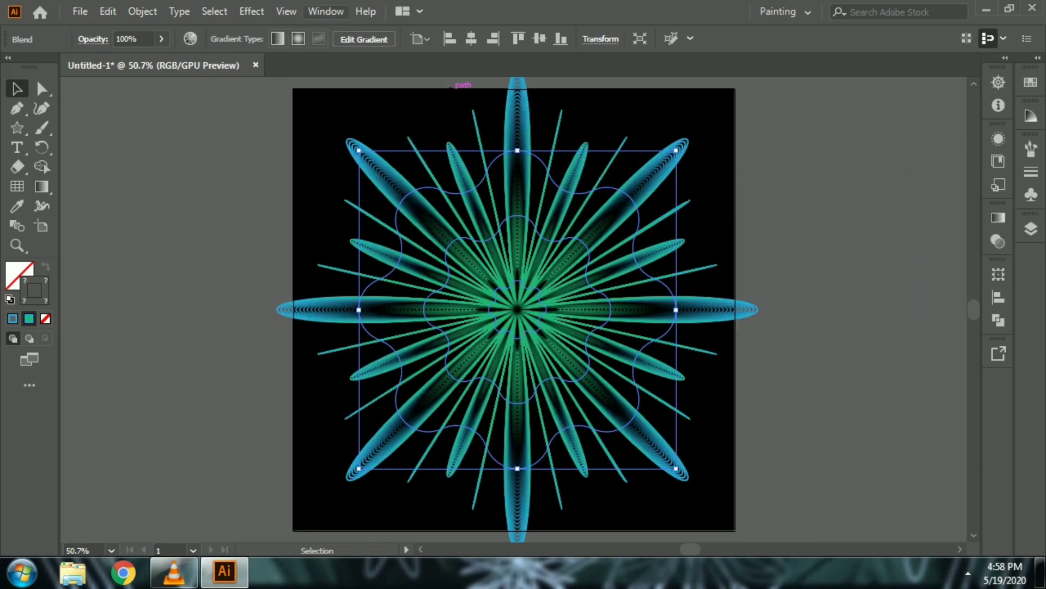
click(252, 11)
mouse_move(303, 143)
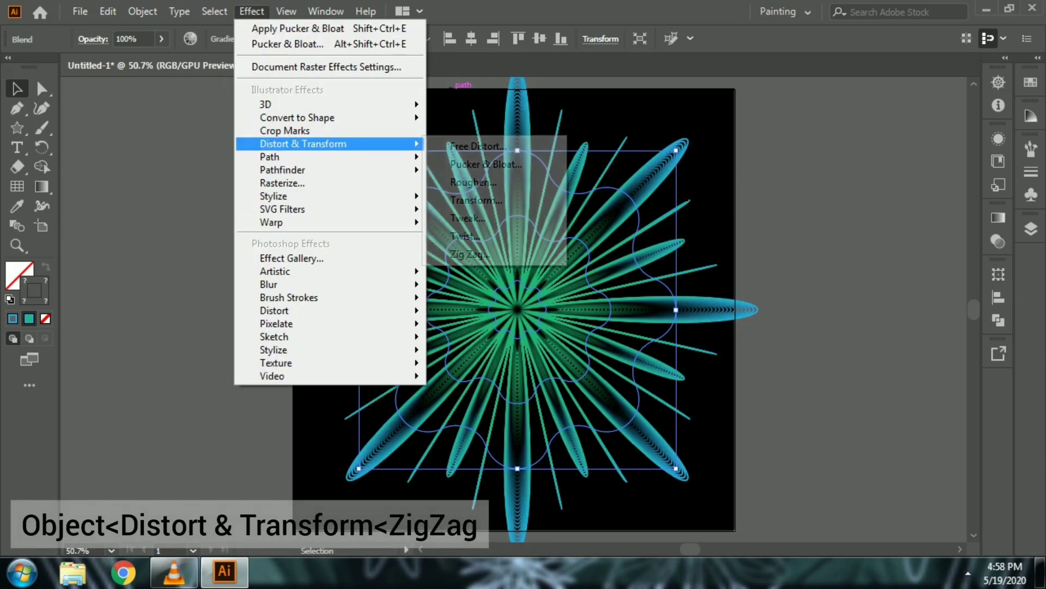
Step: Apply a smooth 35 px absolute Zig Zag with 5 ridges, then isolate the blend group
click(470, 254)
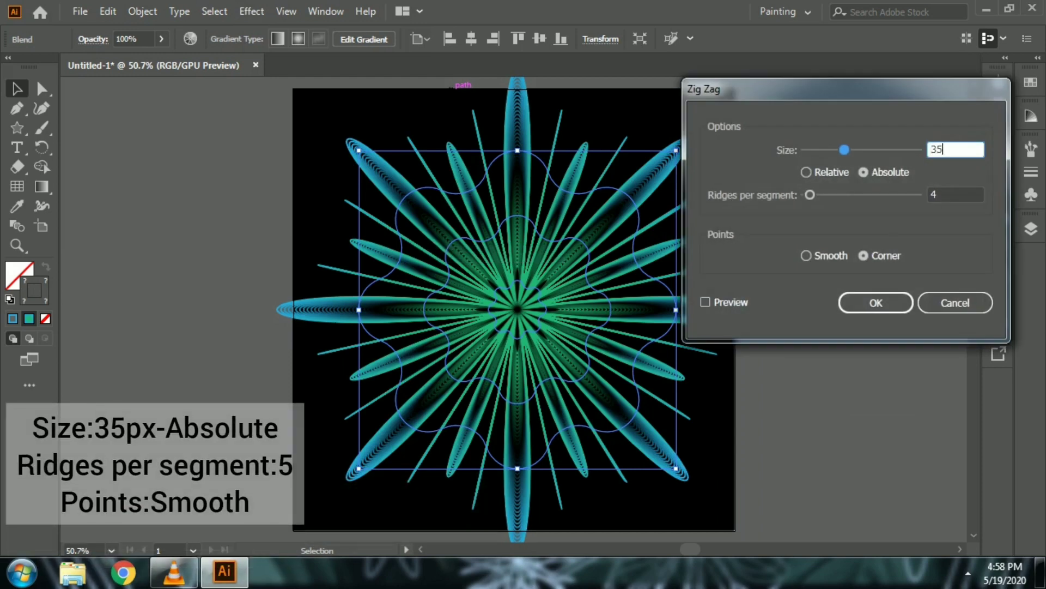
key(Tab)
text(5)
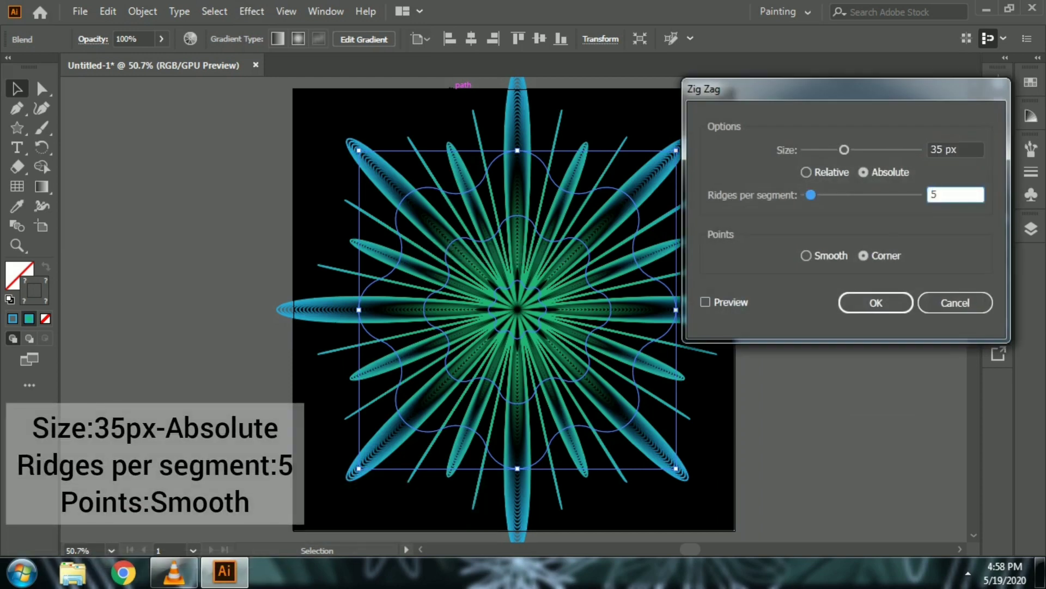
key(space)
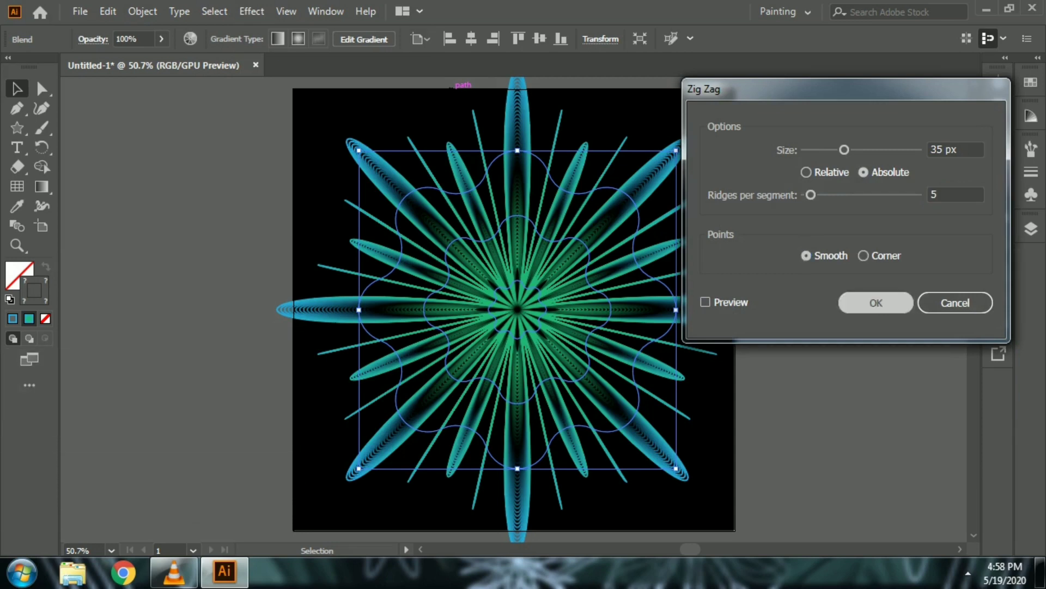
key(Return)
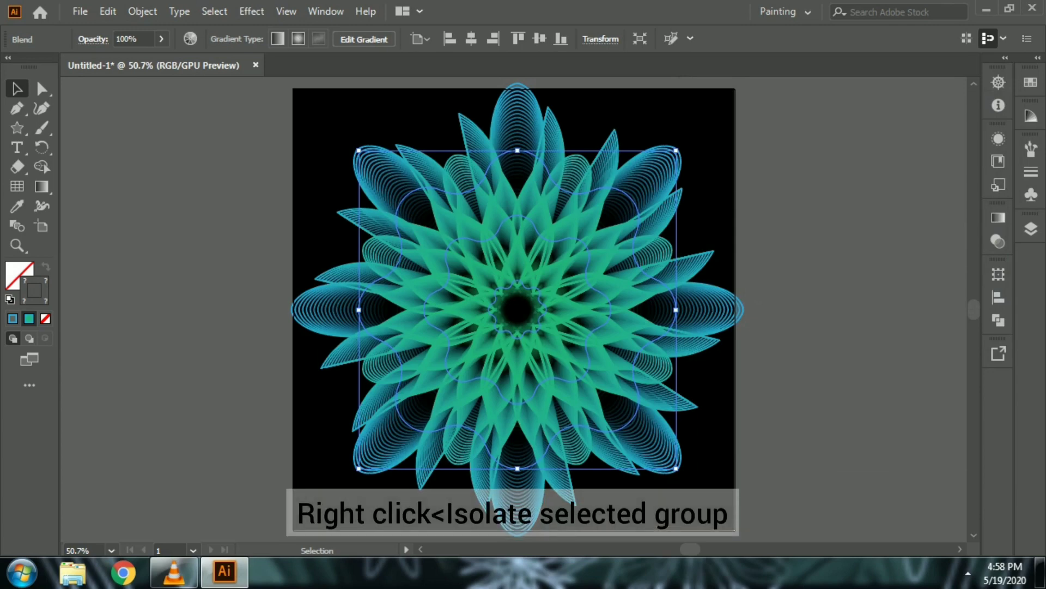
right_click(730, 195)
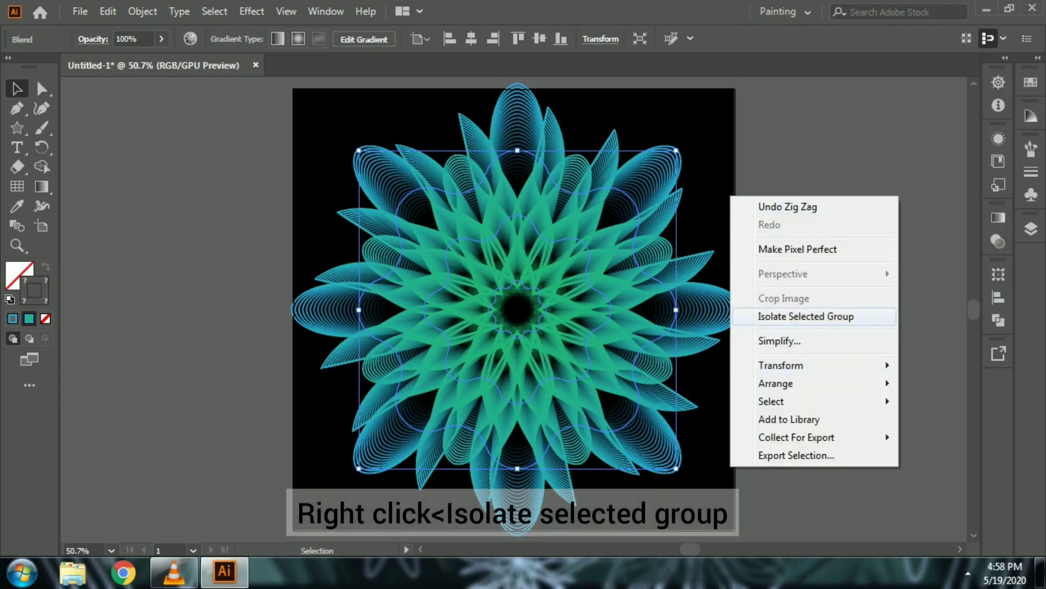
click(806, 316)
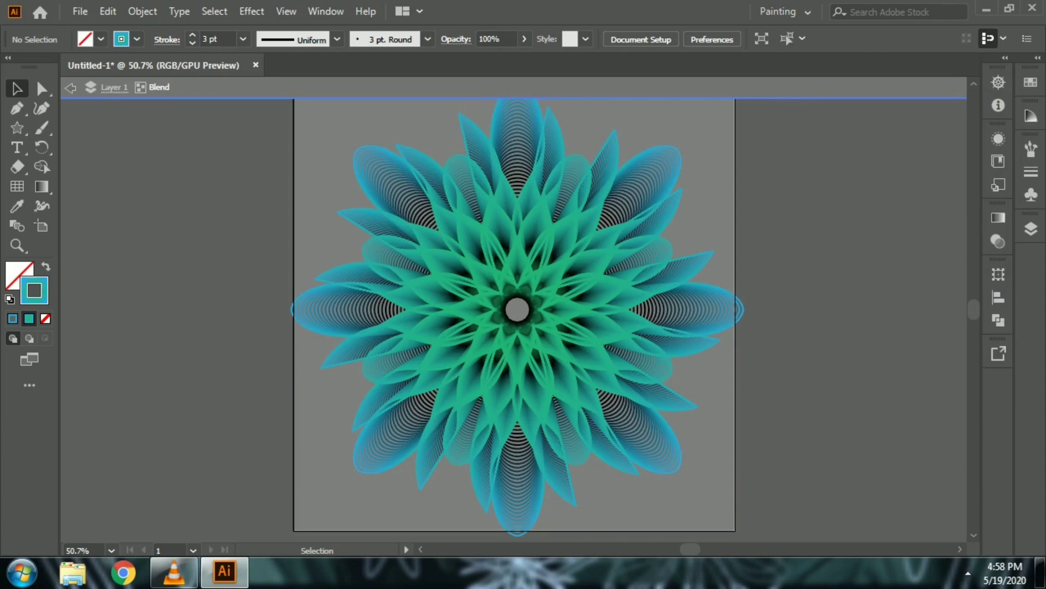
Step: Select all the blend artwork and set every stroke weight to 1 pt
key(ctrl+a)
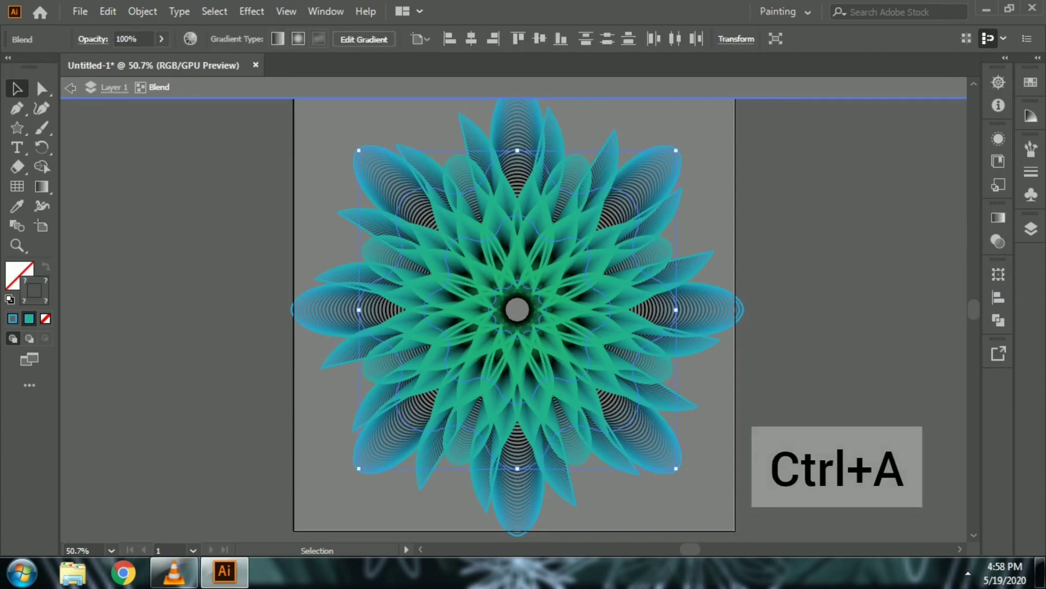
click(1032, 172)
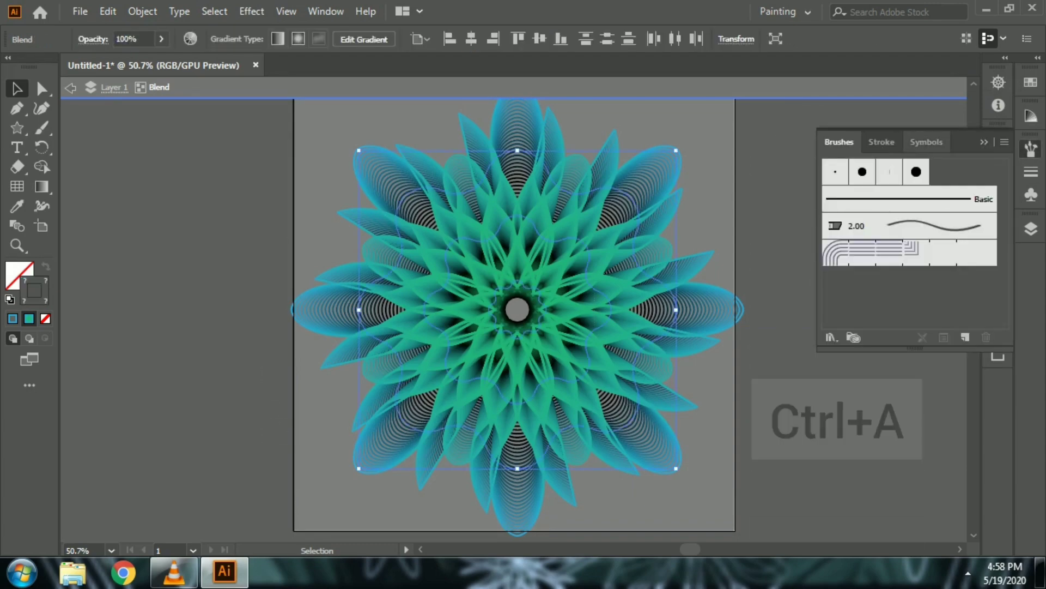
click(942, 166)
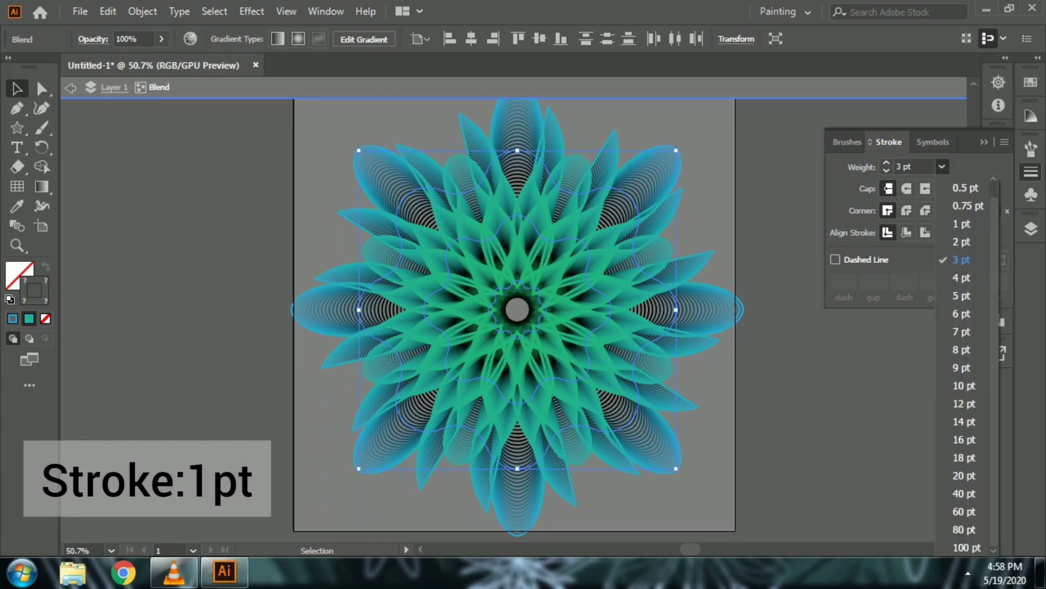
click(962, 222)
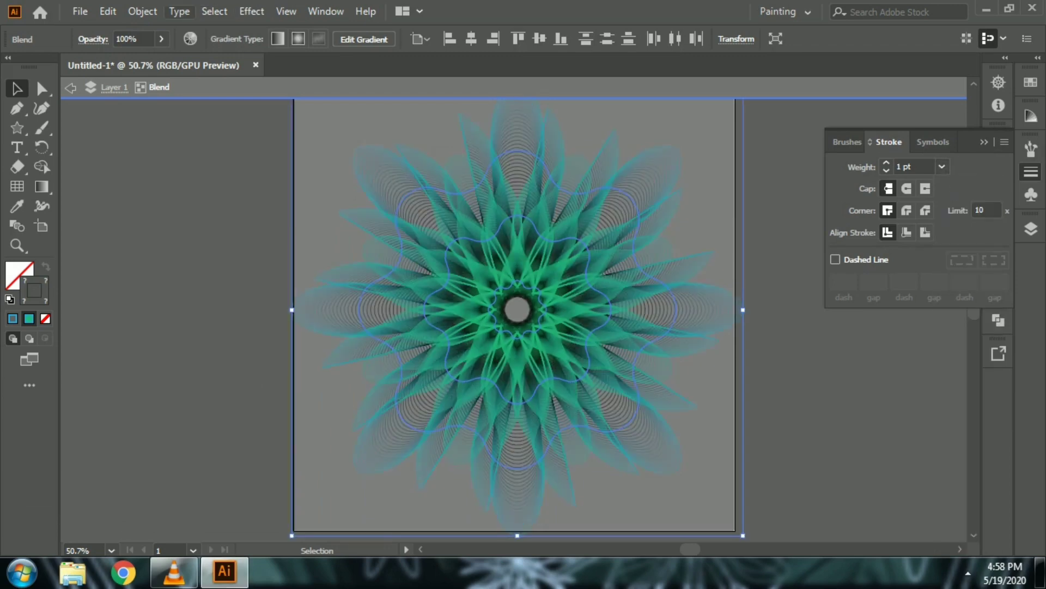
click(142, 11)
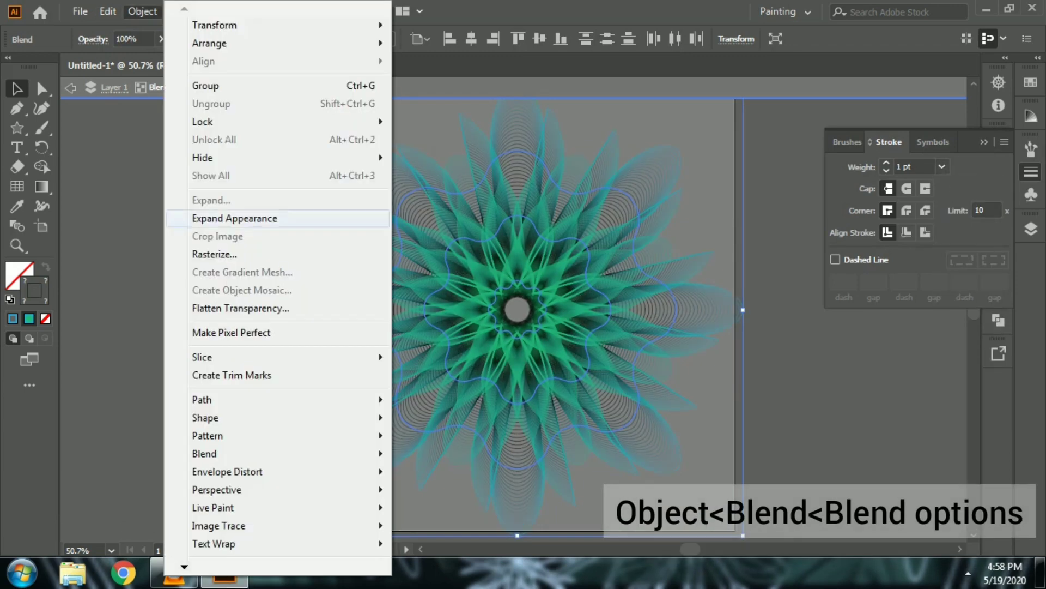
mouse_move(205, 453)
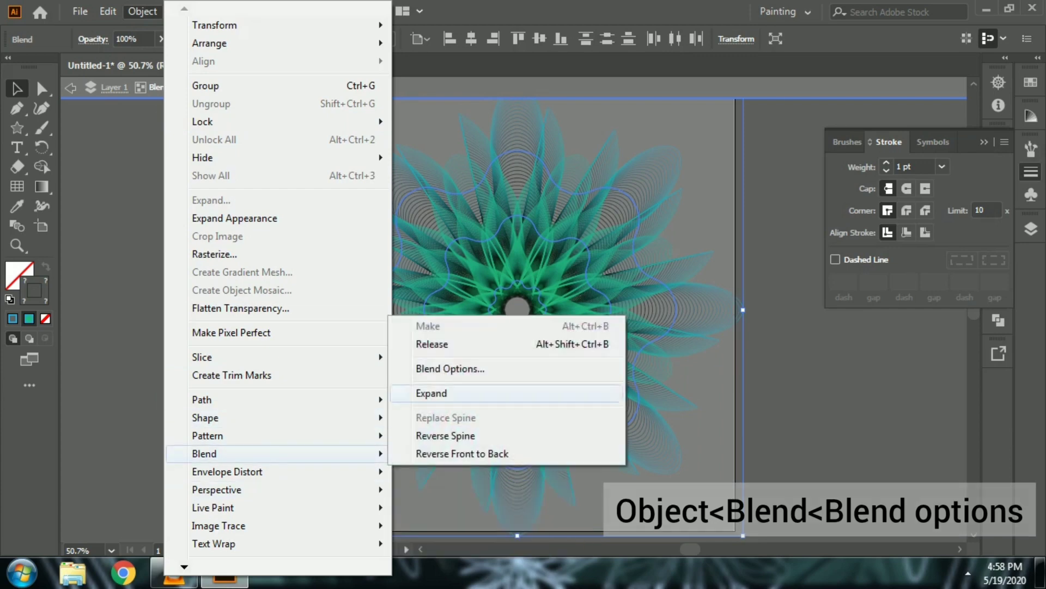
Step: Set the blend spacing to Specified Steps with 250 steps
click(447, 368)
key(Tab)
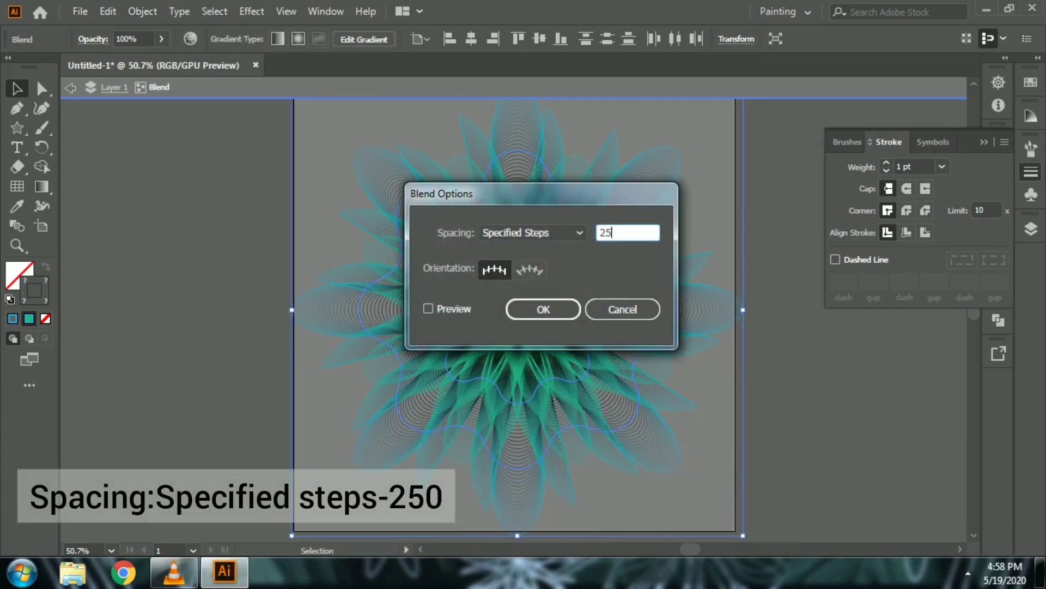
key(Return)
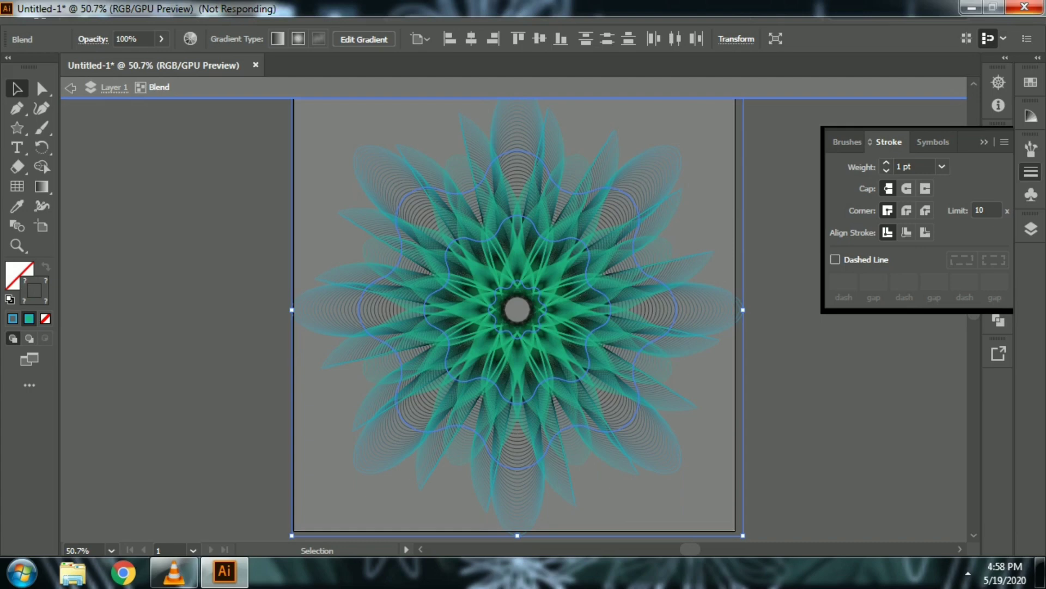
right_click(547, 306)
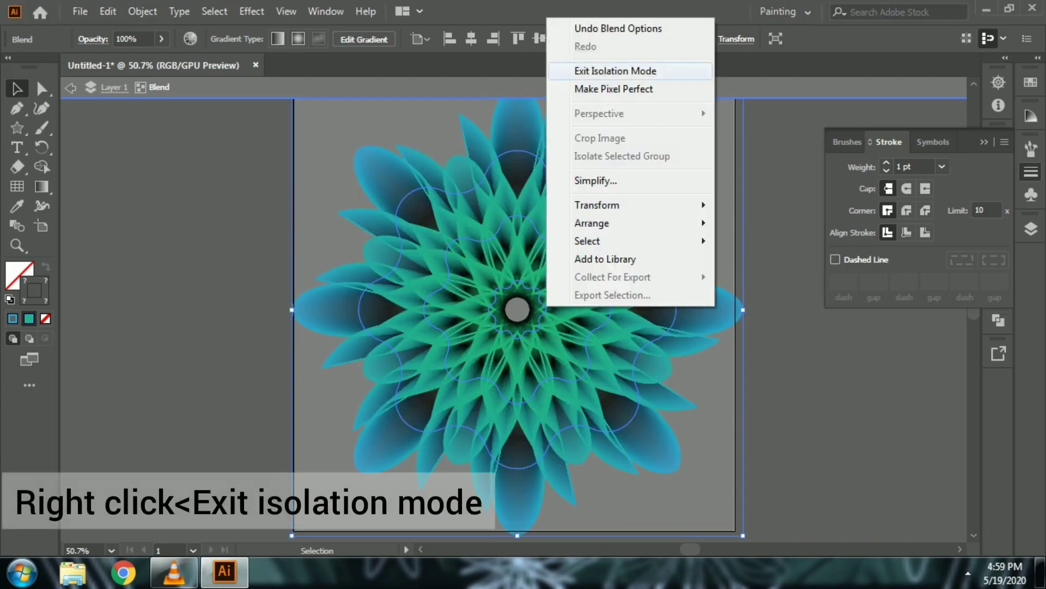
Step: Exit isolation mode and clear the selection to show the flower on black
click(615, 71)
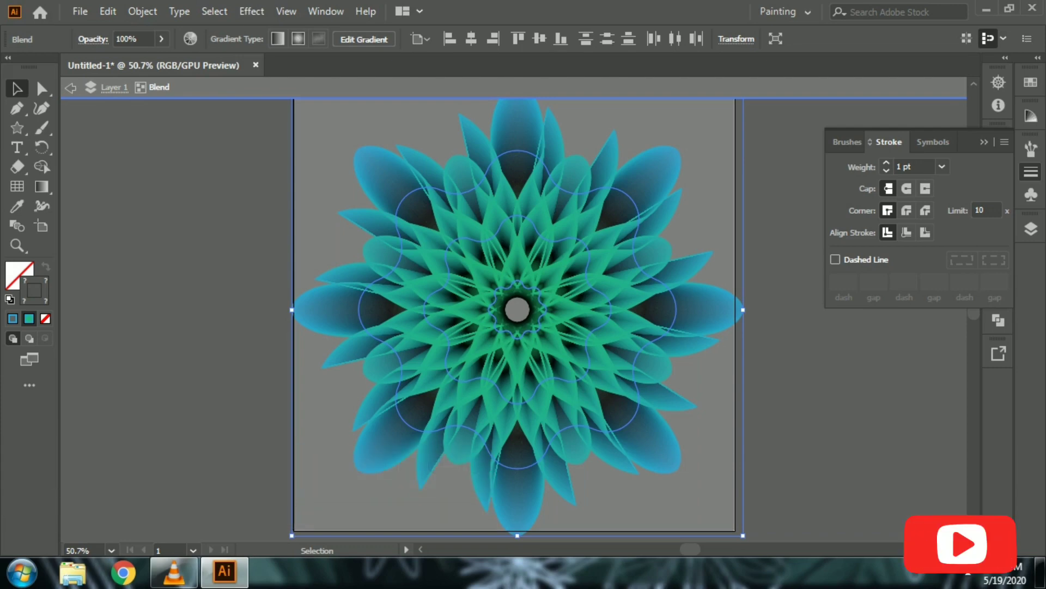
key(Escape)
key(ctrl+shift+a)
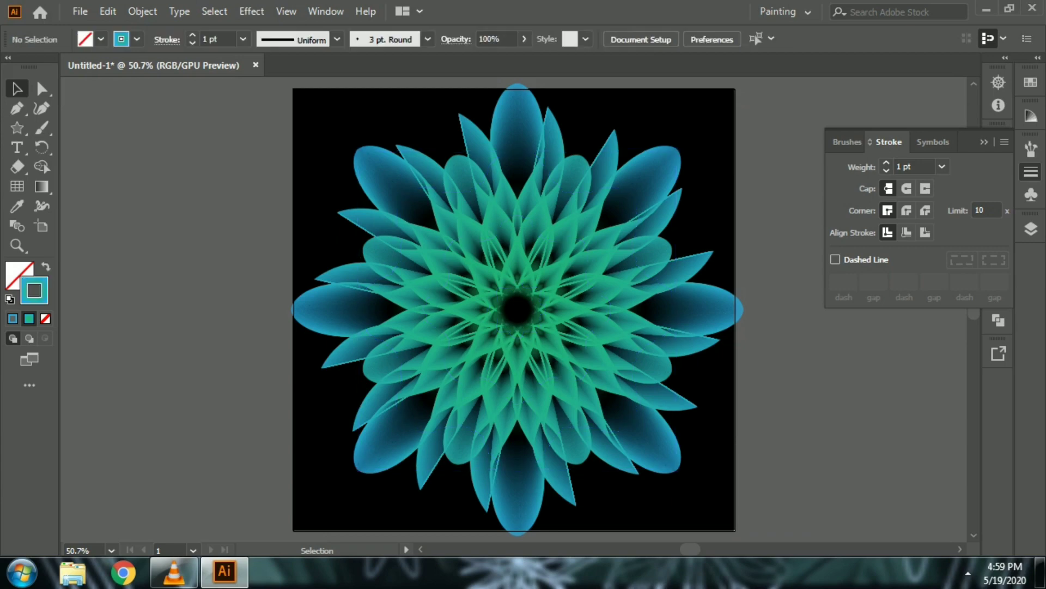
key(ctrl+plus)
key(ctrl+plus)
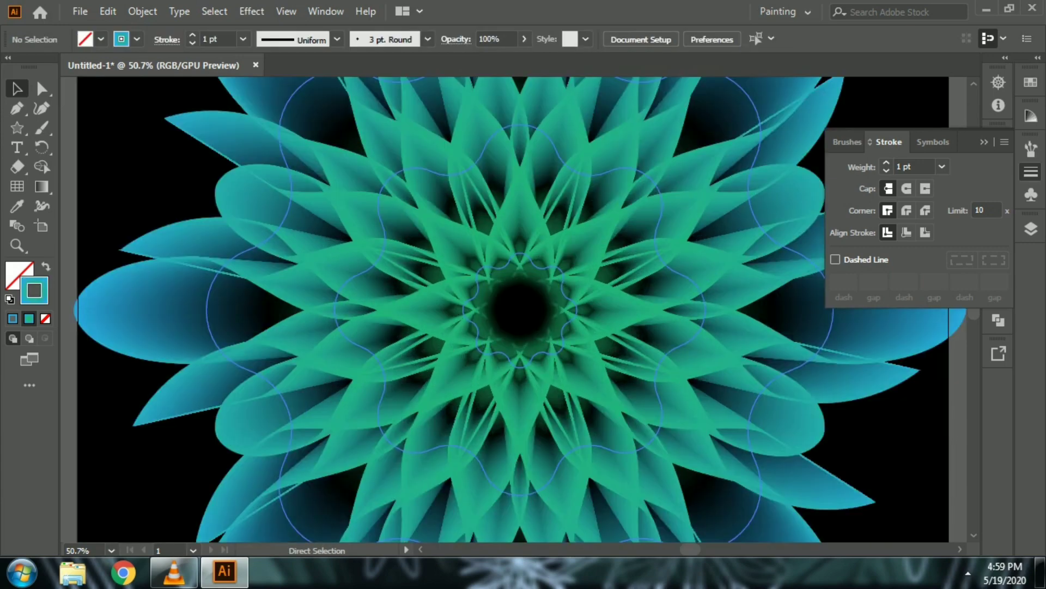
key(ctrl+plus)
key(ctrl+plus)
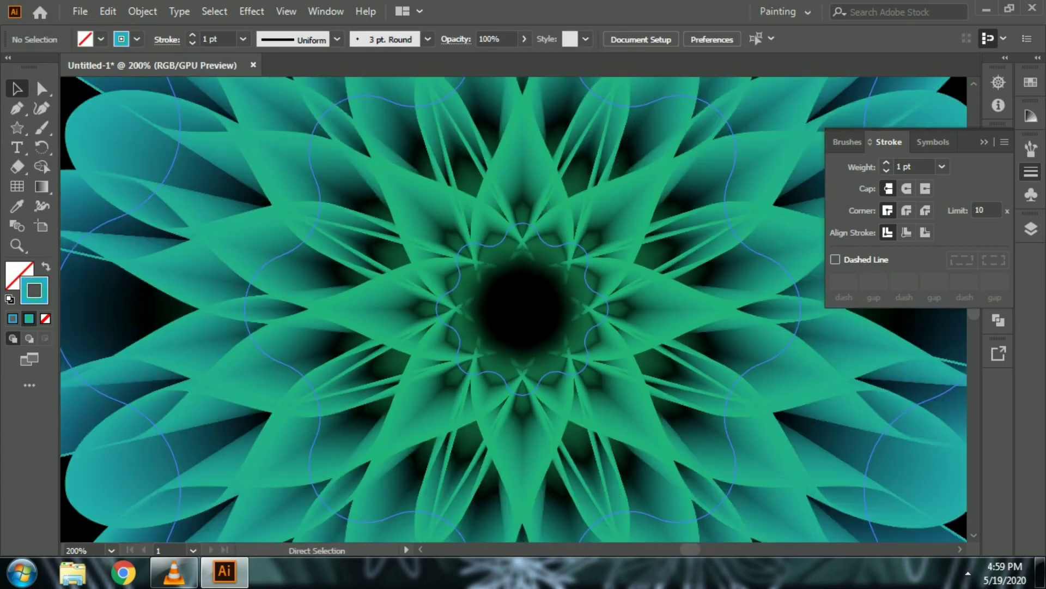
key(ctrl+minus)
key(ctrl+minus)
key(ctrl+minus)
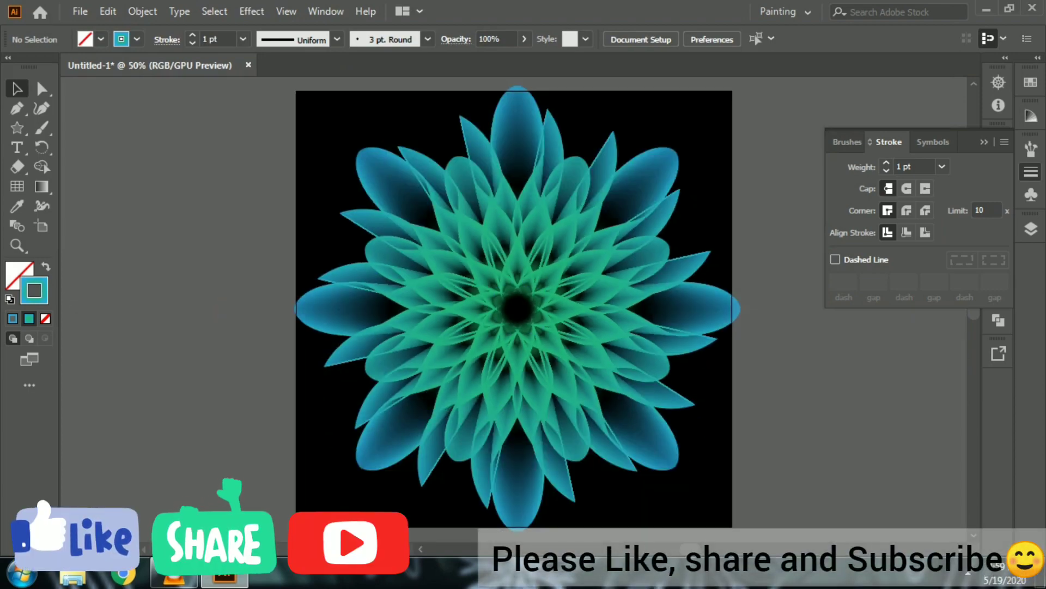
key(ctrl+plus)
key(ctrl+plus)
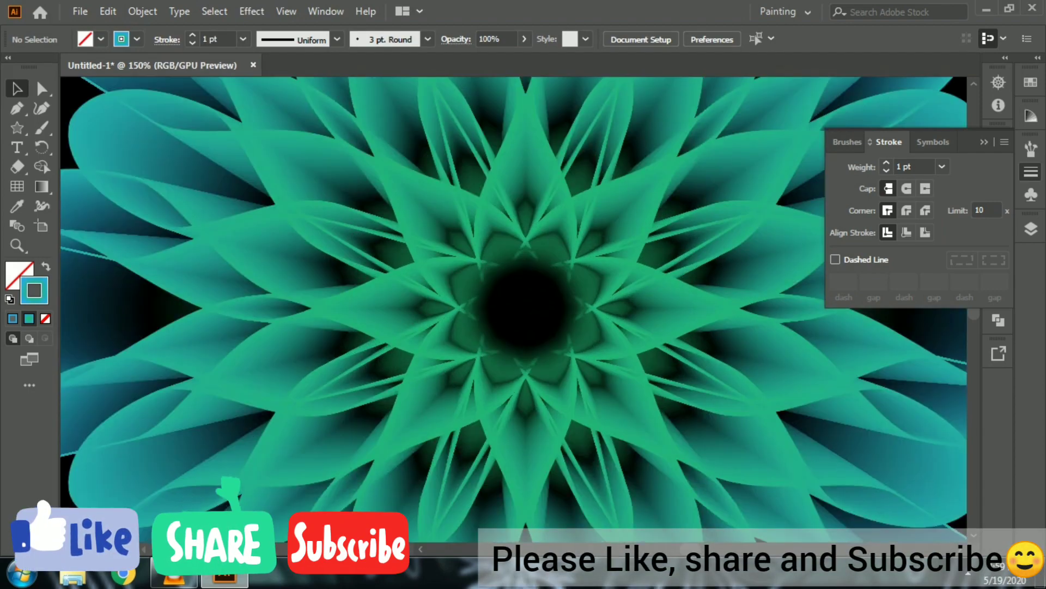
key(ctrl+minus)
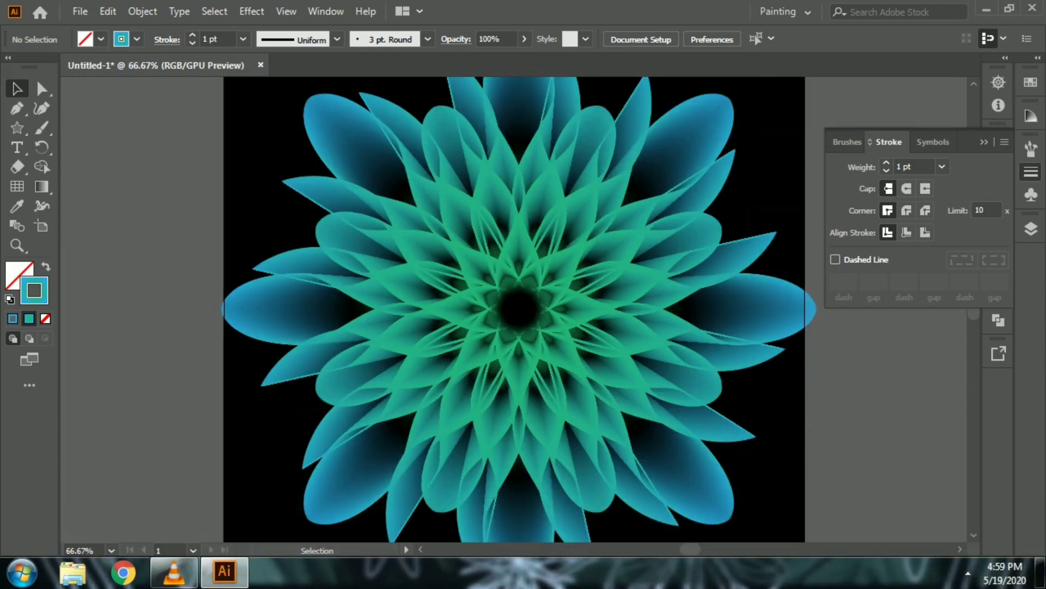
Step: Zoom out to fit the artboard and collapse the Stroke panel into the dock
key(ctrl+minus)
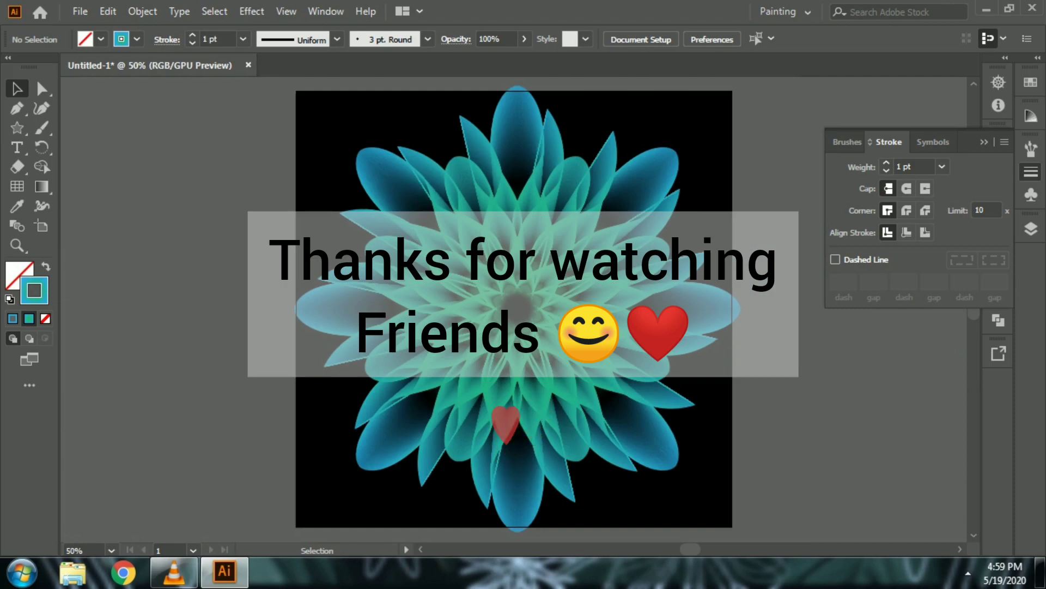
key(ctrl+F10)
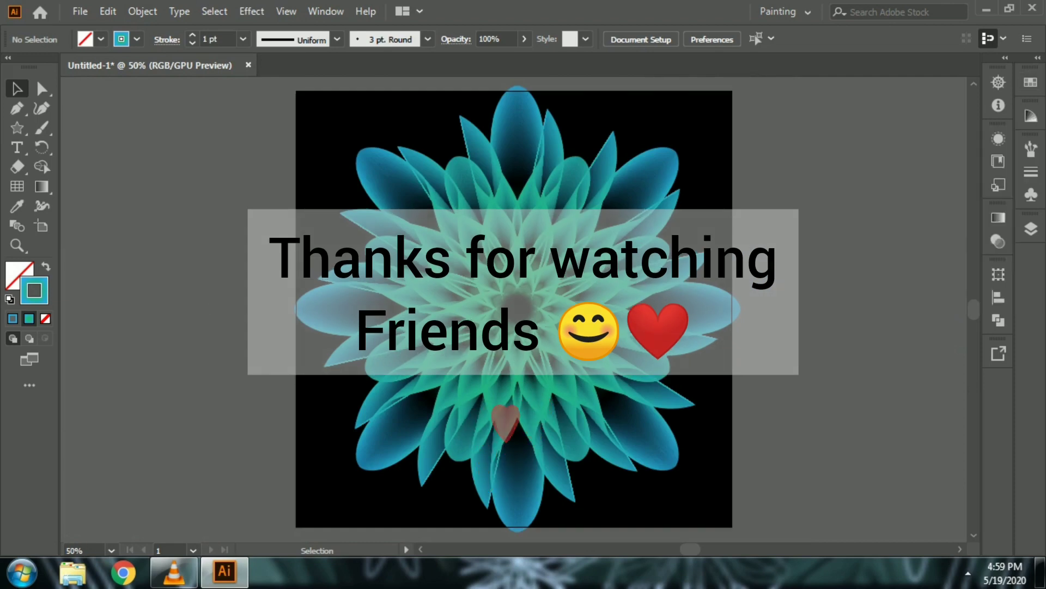